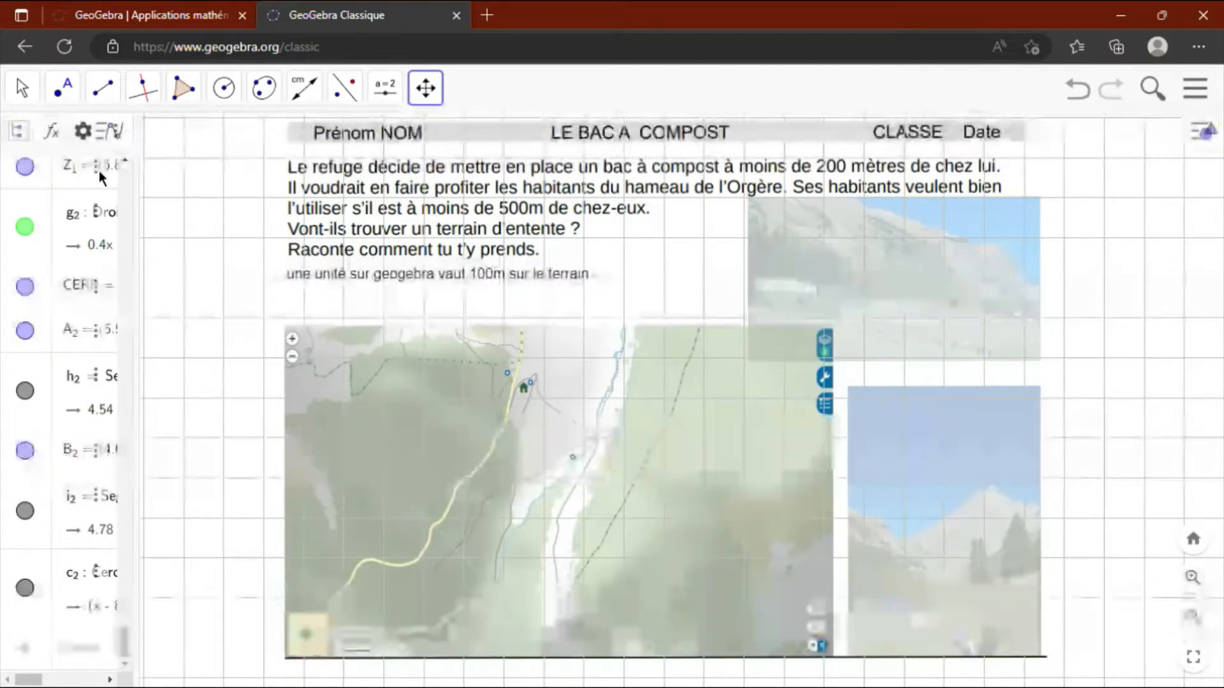
# Draw a centre-radius circle of radius 2 around the refuge, marked by the green house on the compost map.
pyautogui.click(224, 88)
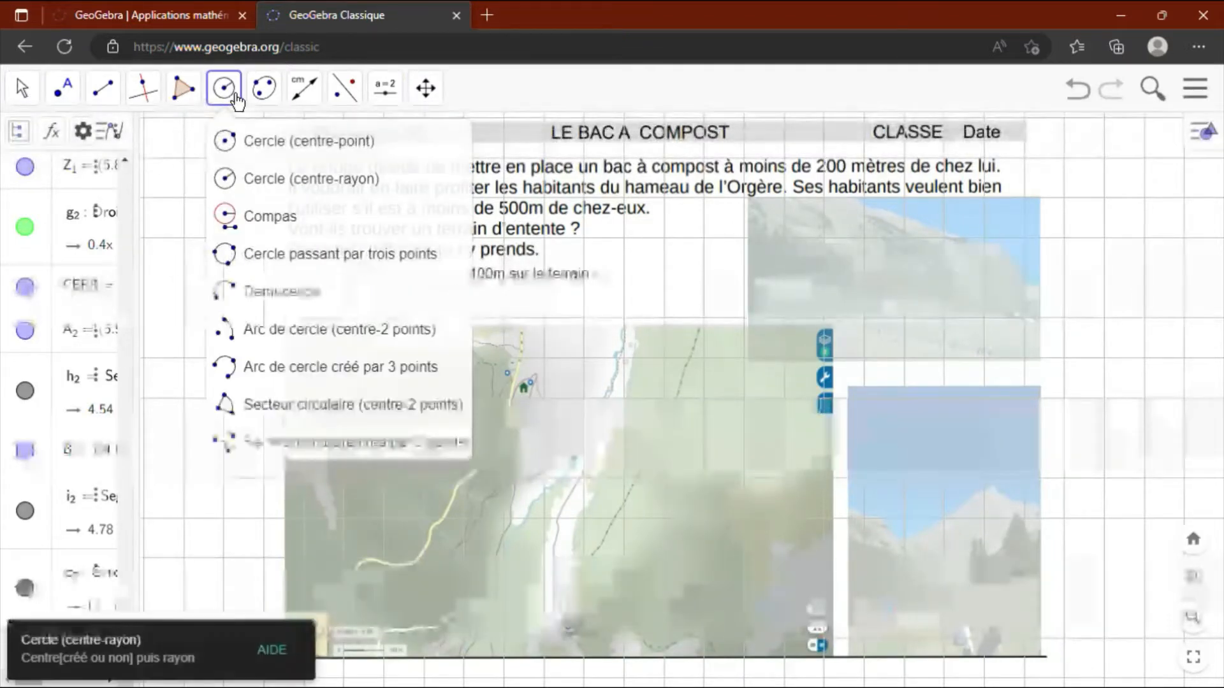
pyautogui.click(242, 137)
pyautogui.click(248, 180)
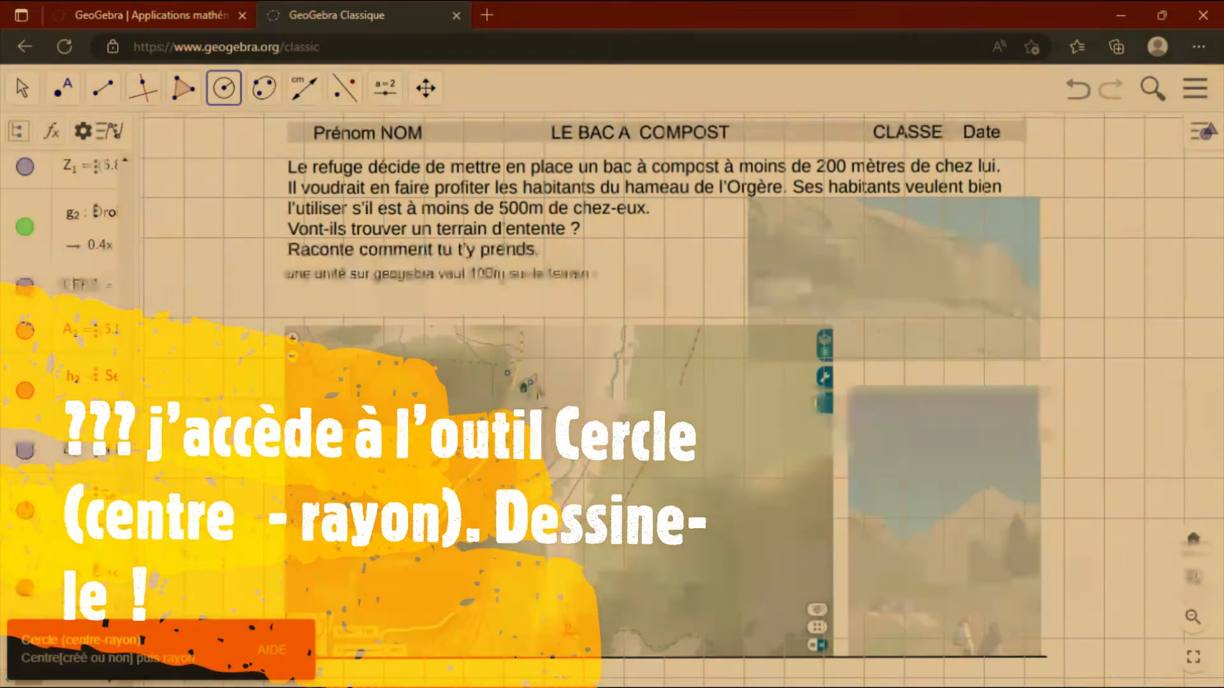
pyautogui.click(530, 384)
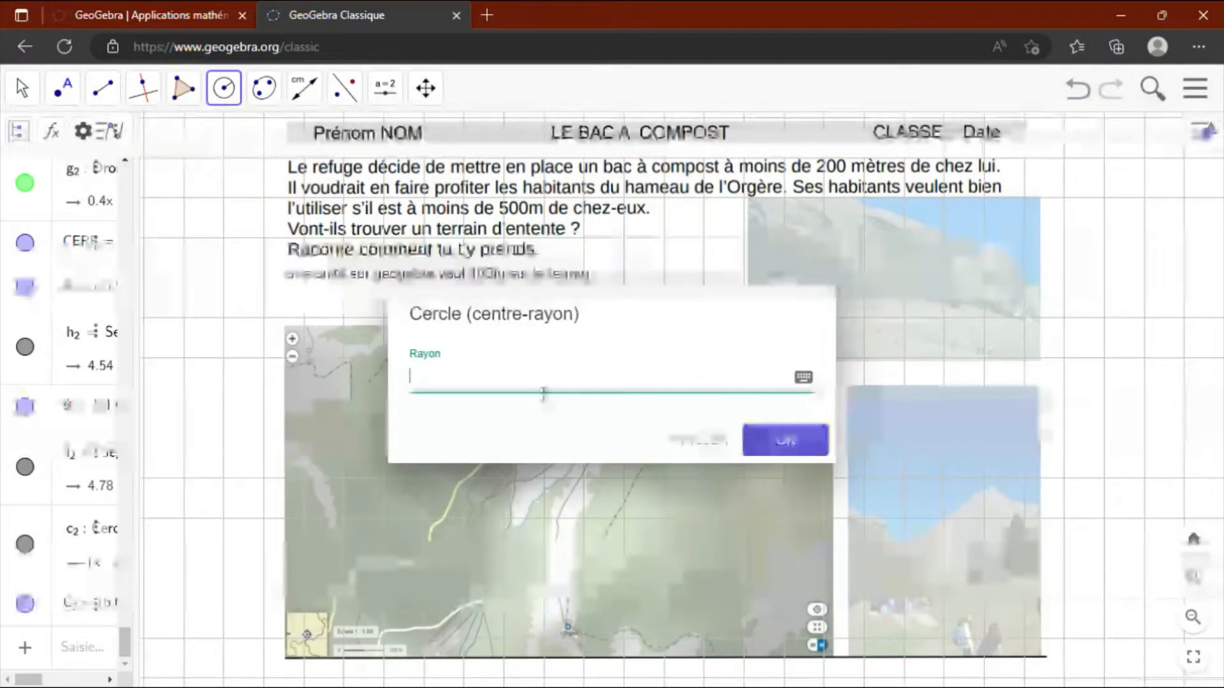
pyautogui.write('2')
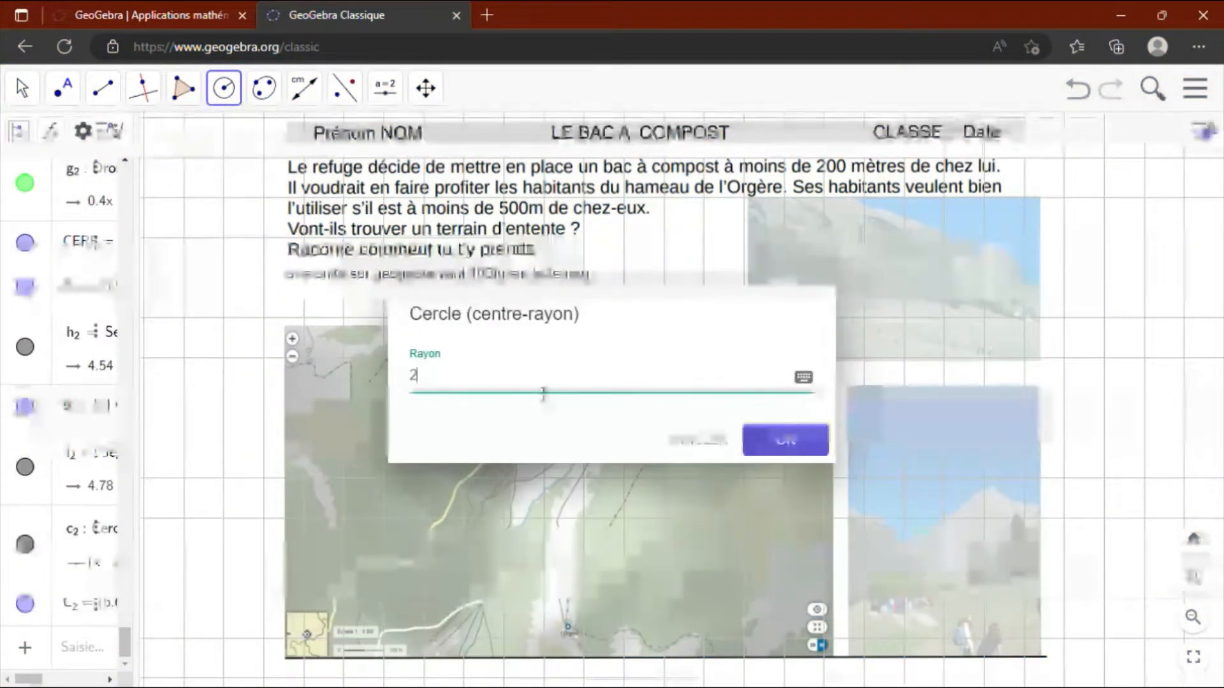
pyautogui.click(784, 442)
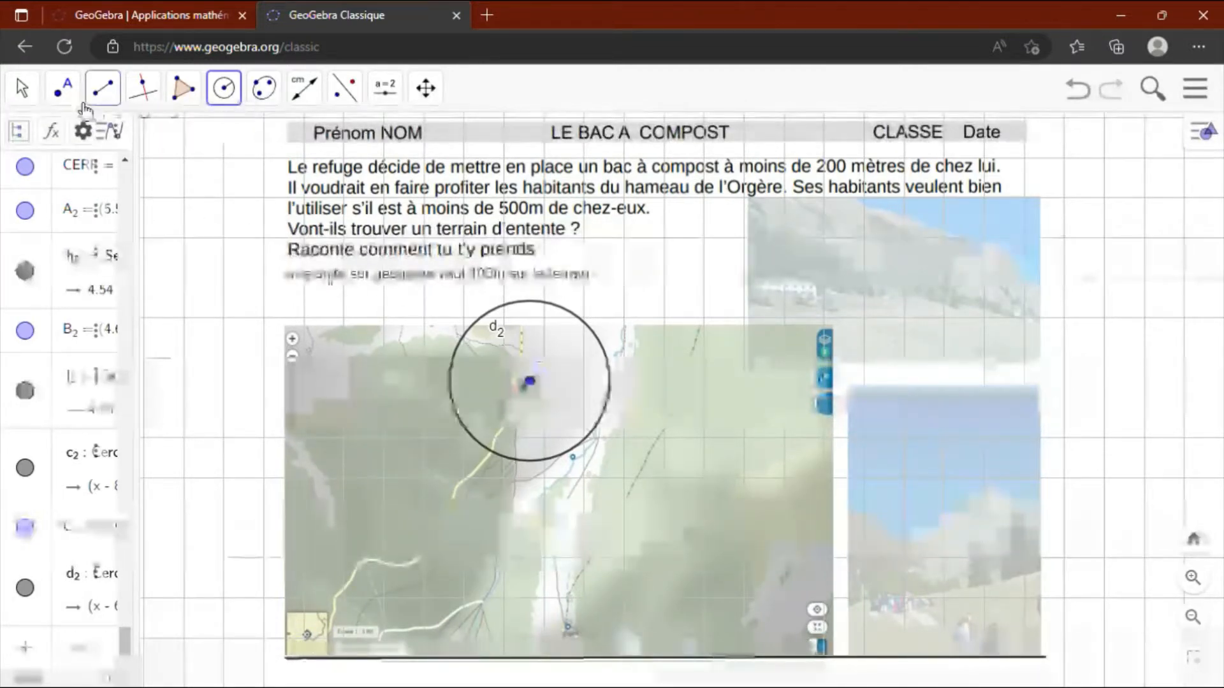
# Draw a centre-radius circle of radius 5 around the hamlet near the lower middle of the compost map.
pyautogui.click(241, 102)
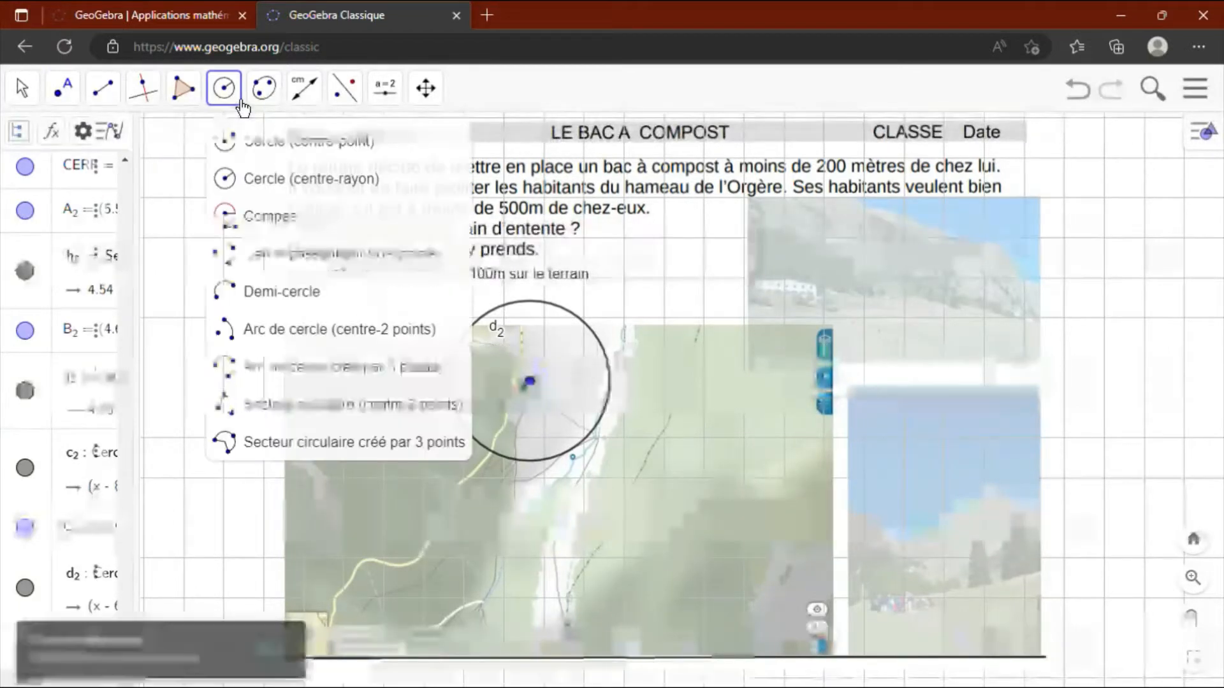
pyautogui.click(251, 185)
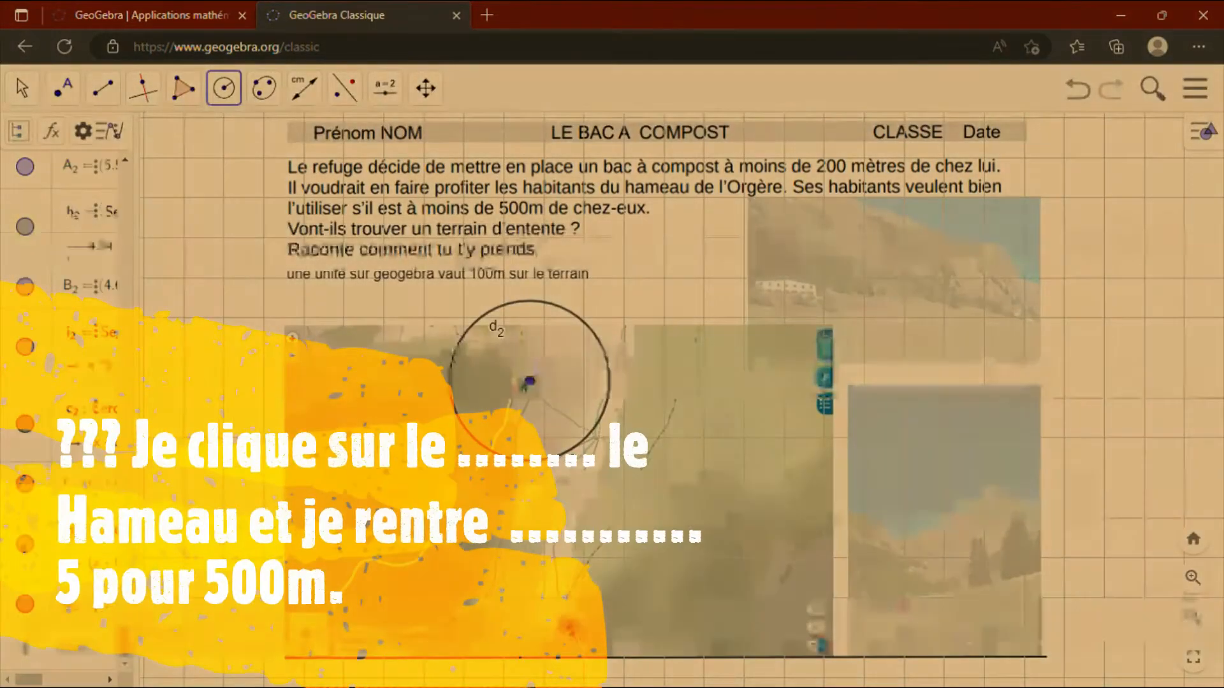
pyautogui.click(529, 381)
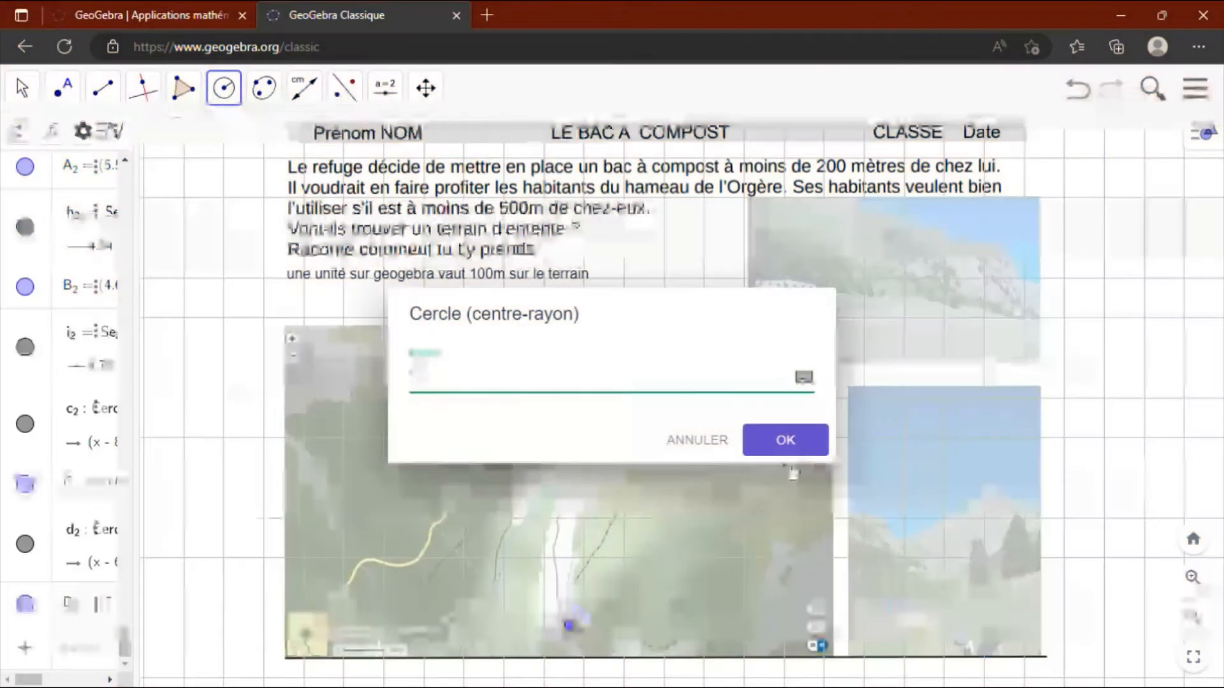
pyautogui.write('5')
pyautogui.click(785, 440)
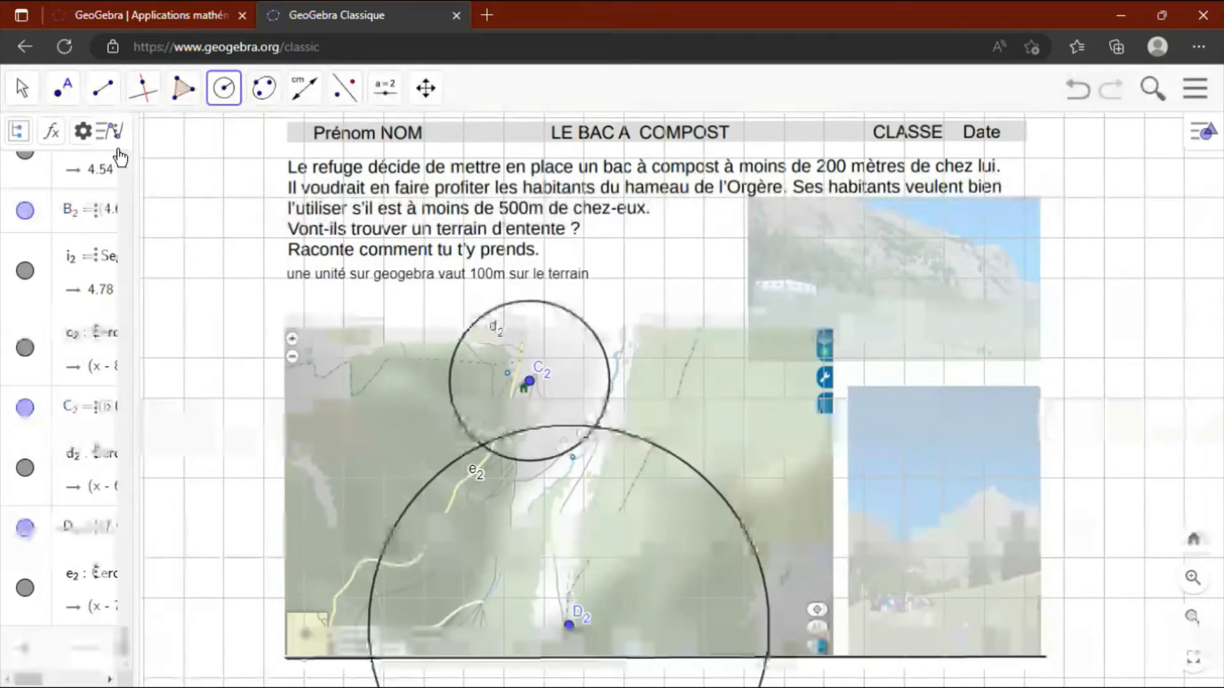
# Construct the intersection points of the refuge circle and the hamlet circle with the Intersection tool.
pyautogui.click(65, 101)
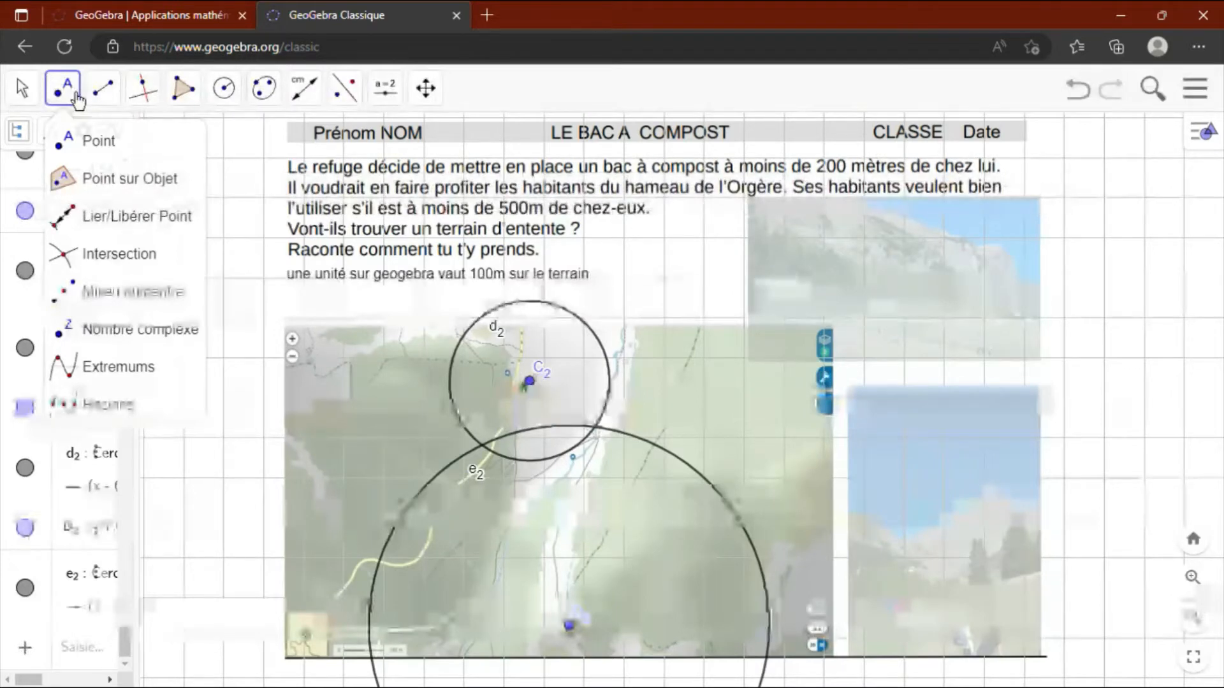
pyautogui.click(74, 97)
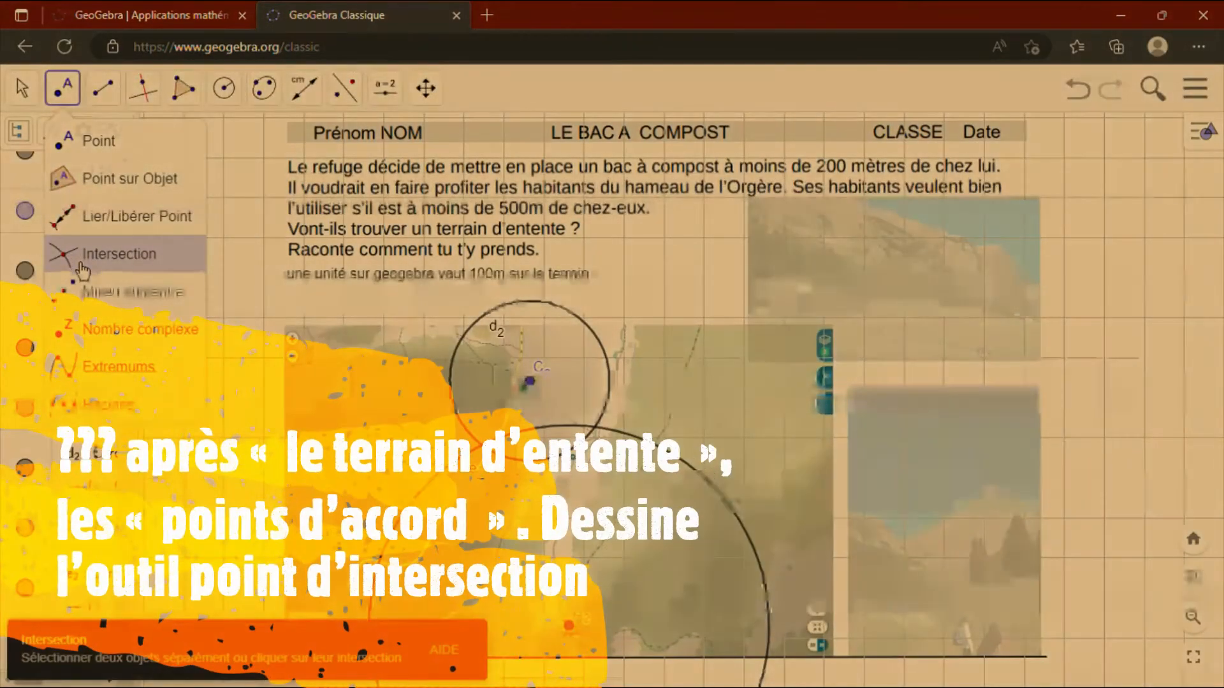
pyautogui.click(80, 262)
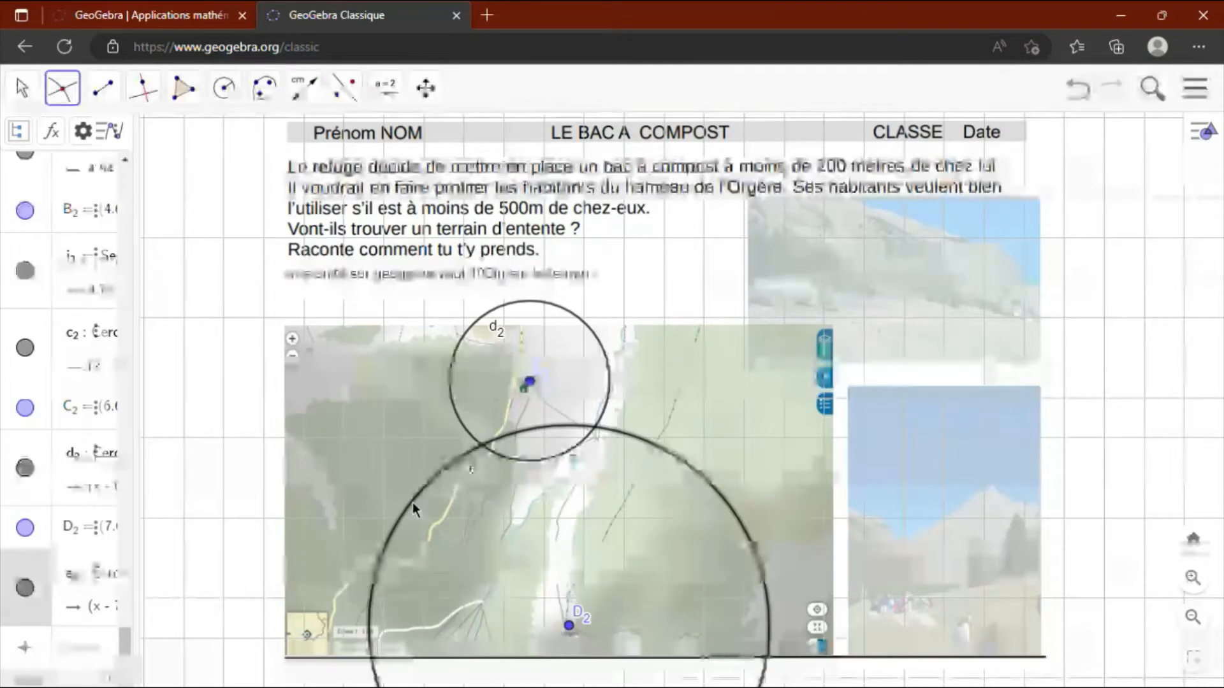
pyautogui.click(449, 390)
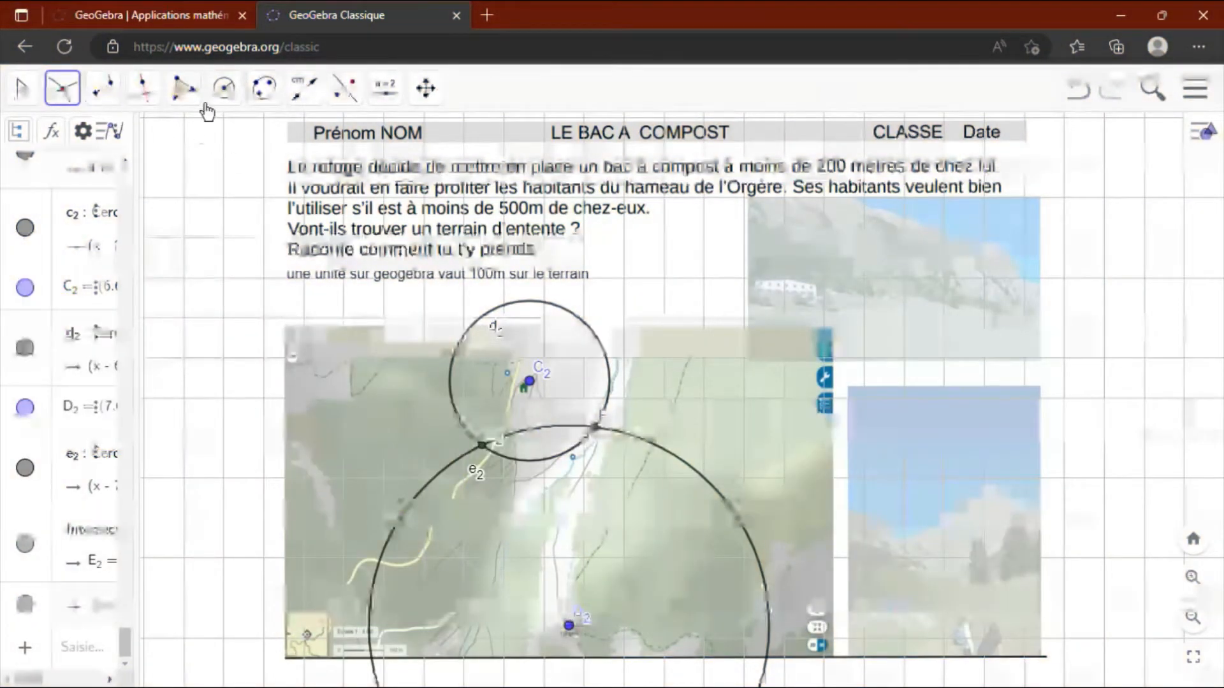
# In the donkey exercise below, place a point on the brown chalet's lower edge, one grid unit from its left corner.
pyautogui.scroll(-4, 446, 409)
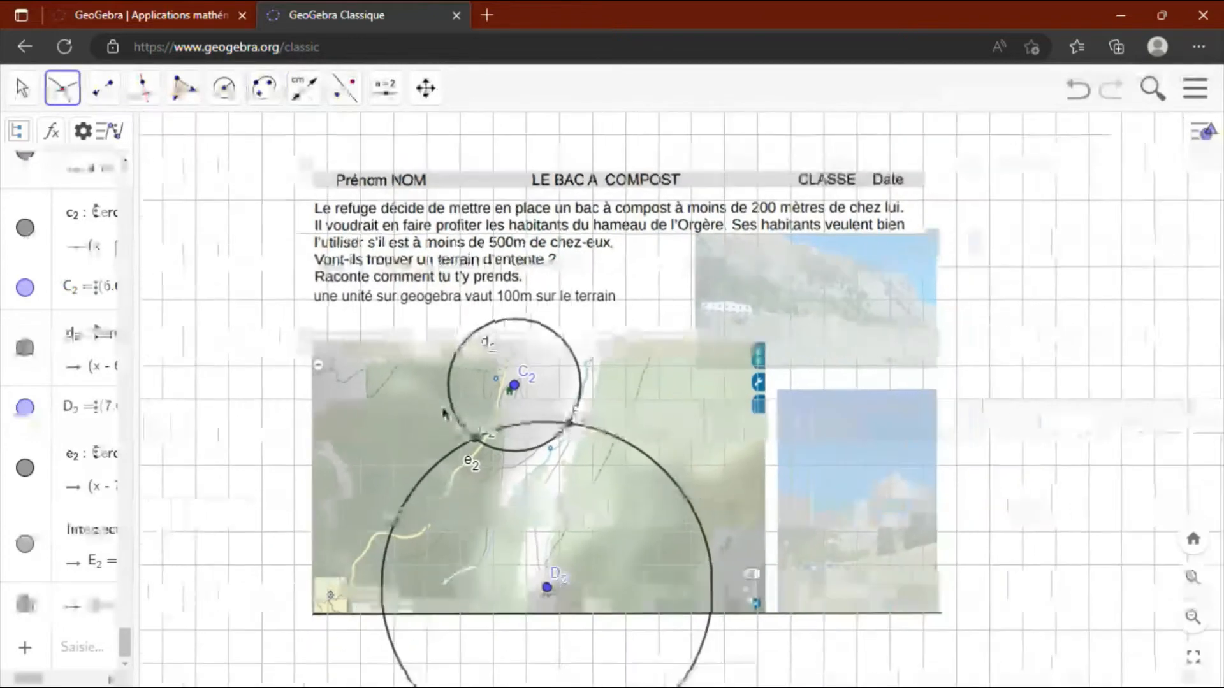
pyautogui.scroll(-1, 445, 412)
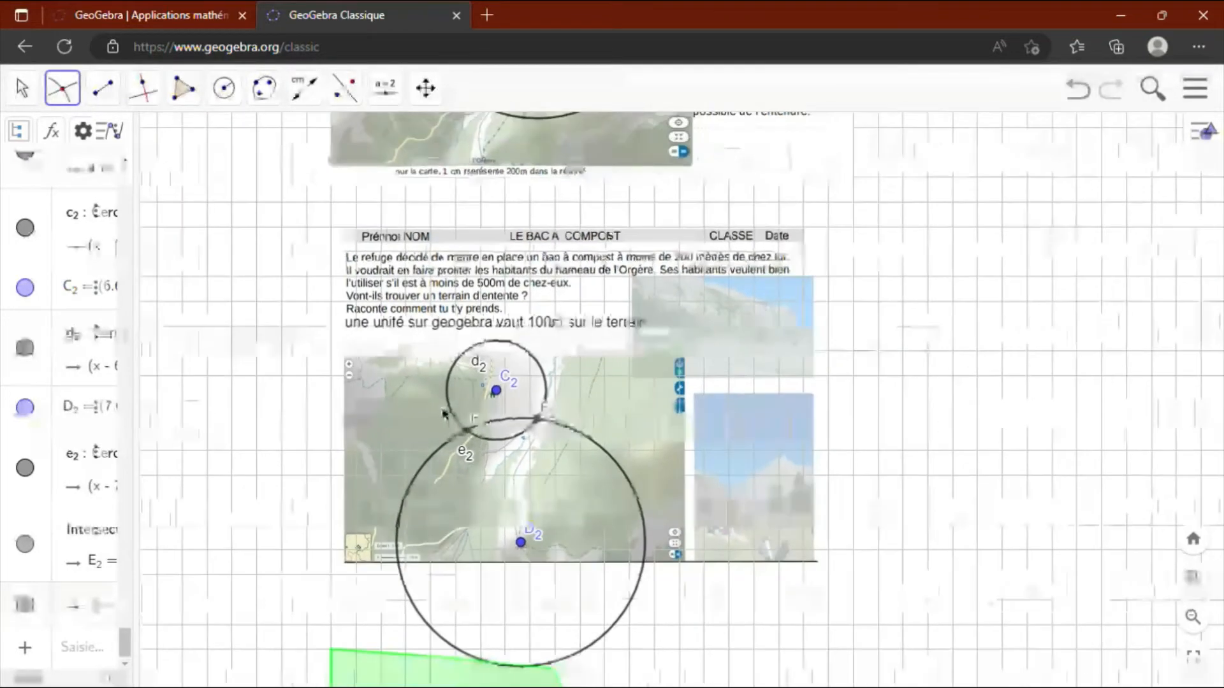
pyautogui.click(438, 94)
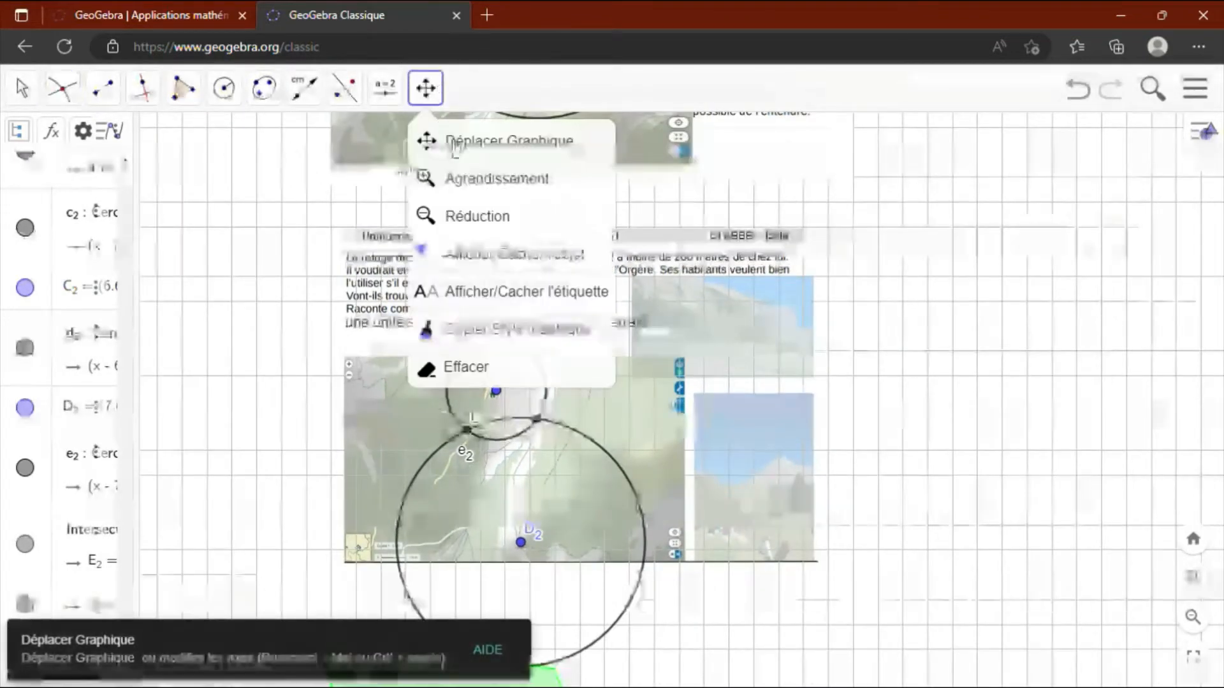
pyautogui.click(457, 148)
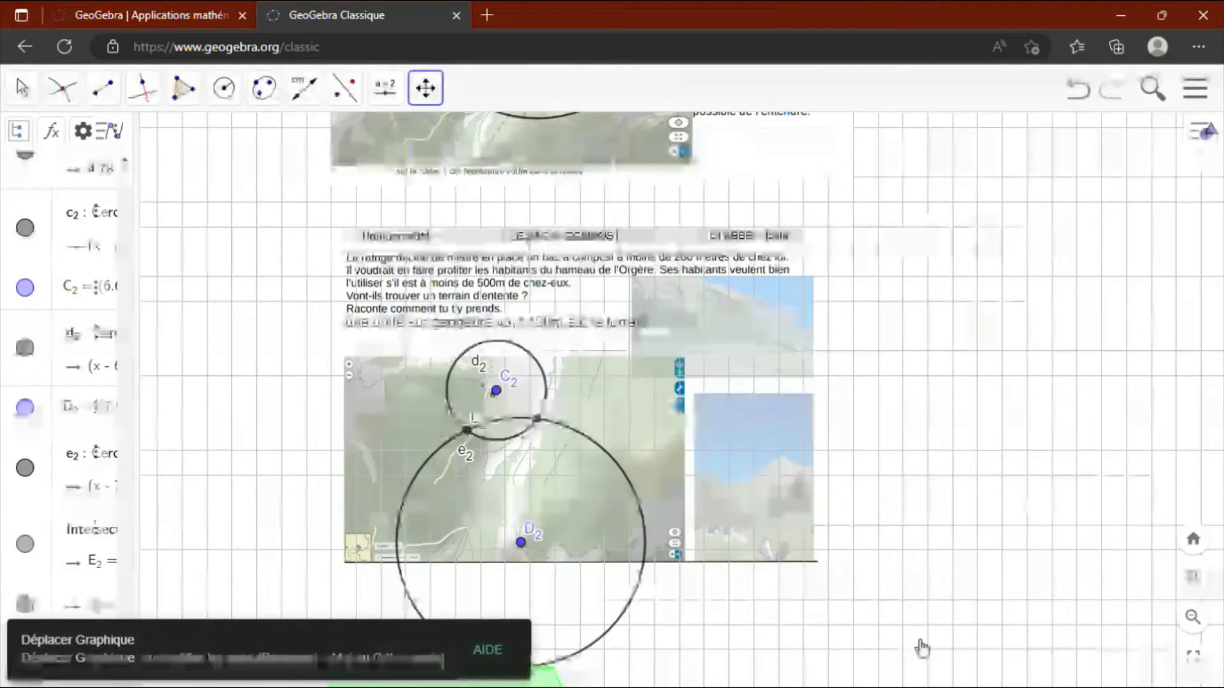
pyautogui.moveTo(922, 648)
pyautogui.mouseDown()
pyautogui.moveTo(870, 338)
pyautogui.moveTo(899, 225)
pyautogui.mouseUp()
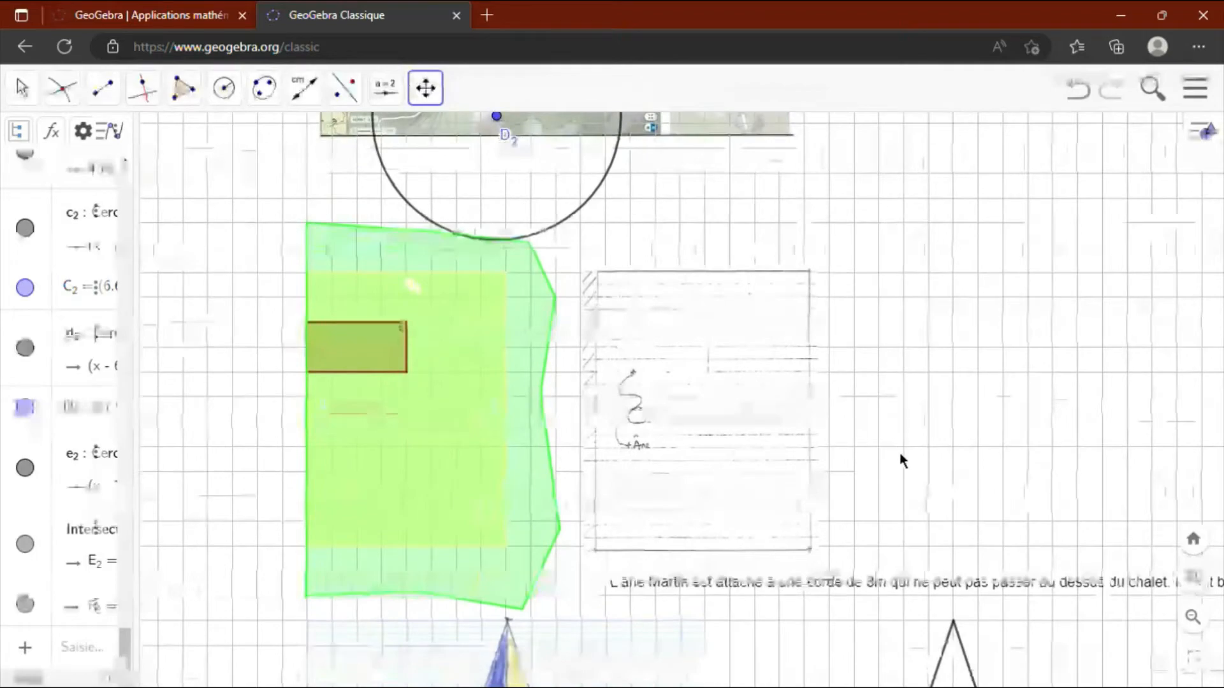
pyautogui.moveTo(901, 454)
pyautogui.mouseDown()
pyautogui.moveTo(914, 456)
pyautogui.moveTo(925, 431)
pyautogui.moveTo(908, 392)
pyautogui.mouseUp()
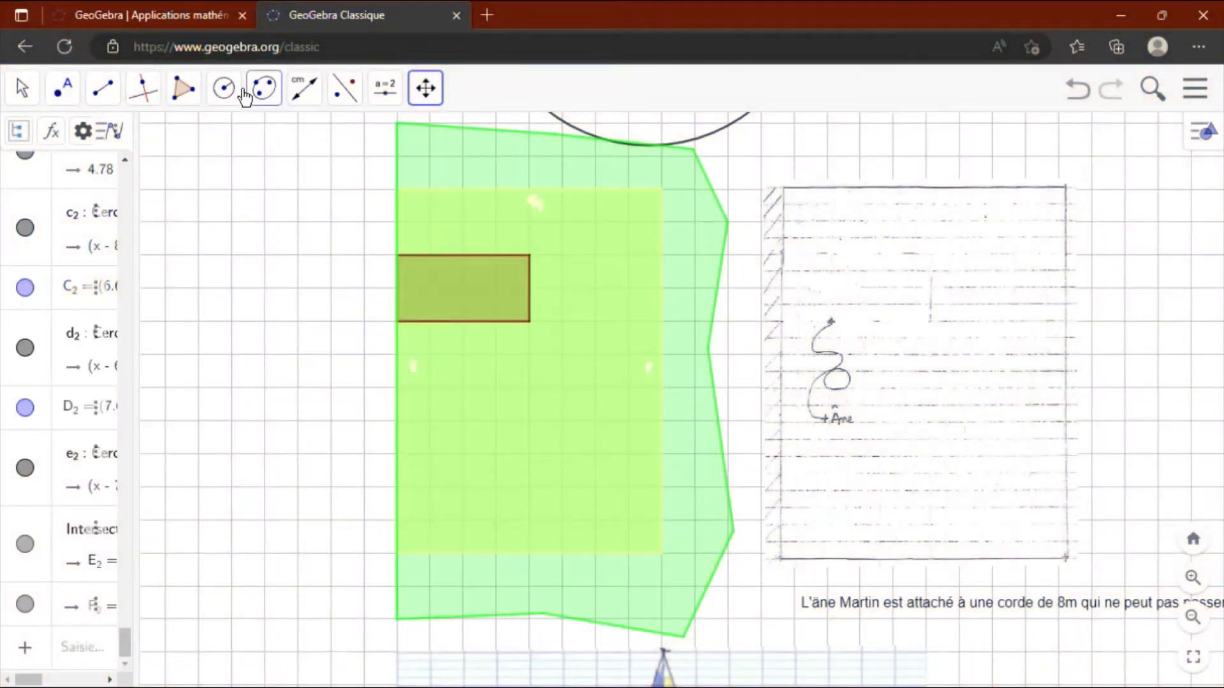
pyautogui.click(64, 96)
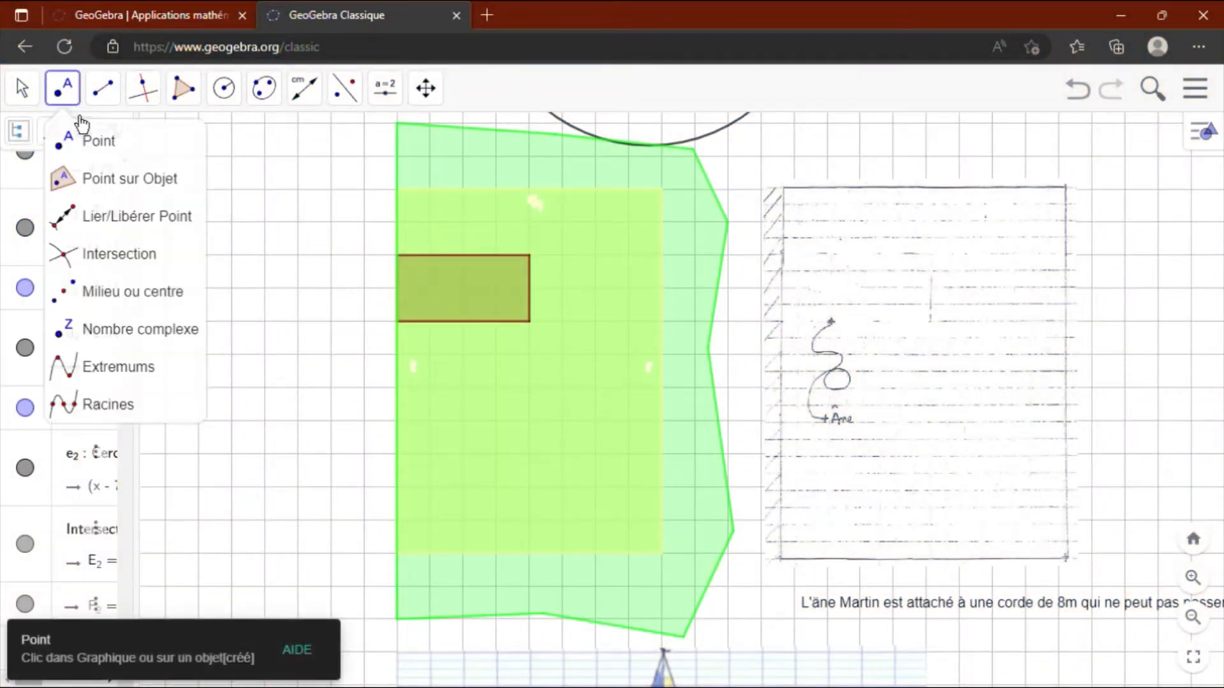
pyautogui.click(91, 156)
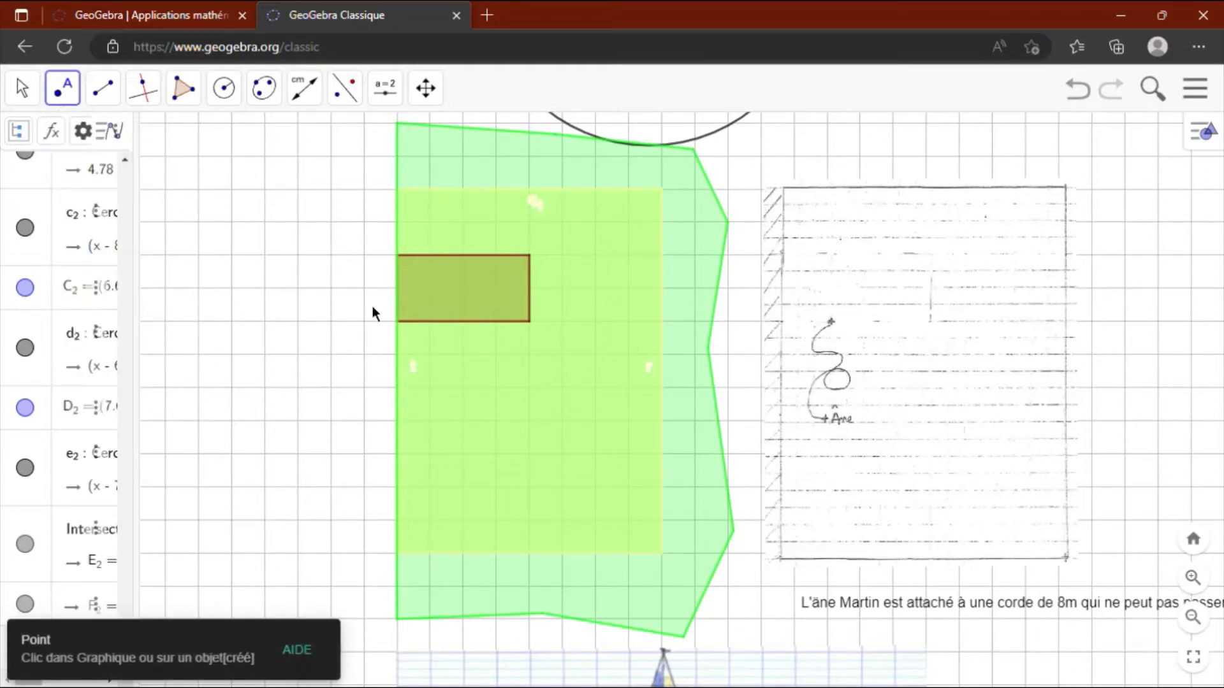
pyautogui.click(430, 321)
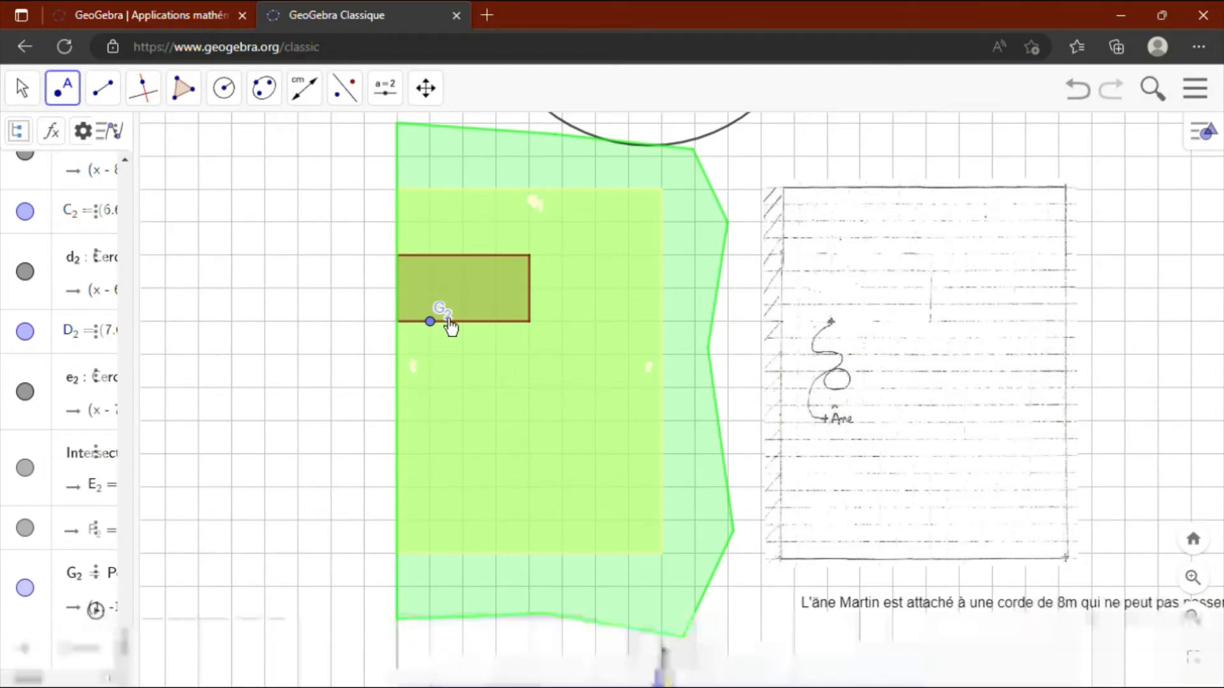
# Rename the new point on the chalet's lower edge as MARTIN.
pyautogui.rightClick(450, 326)
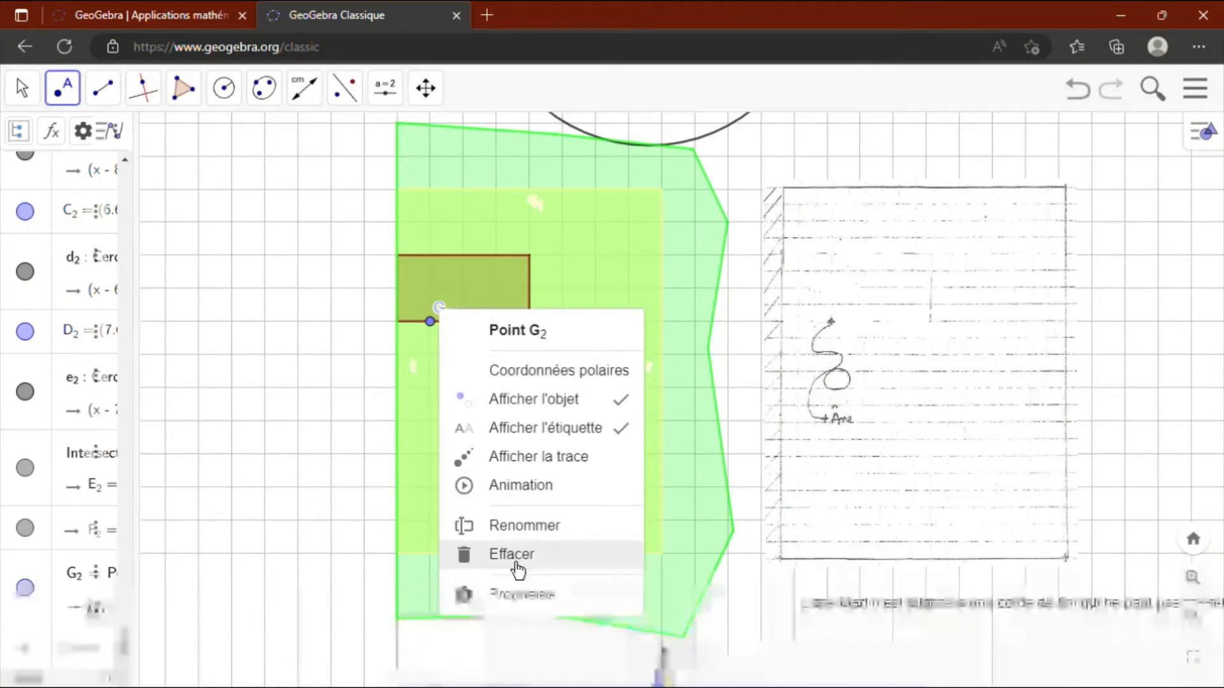
pyautogui.click(519, 539)
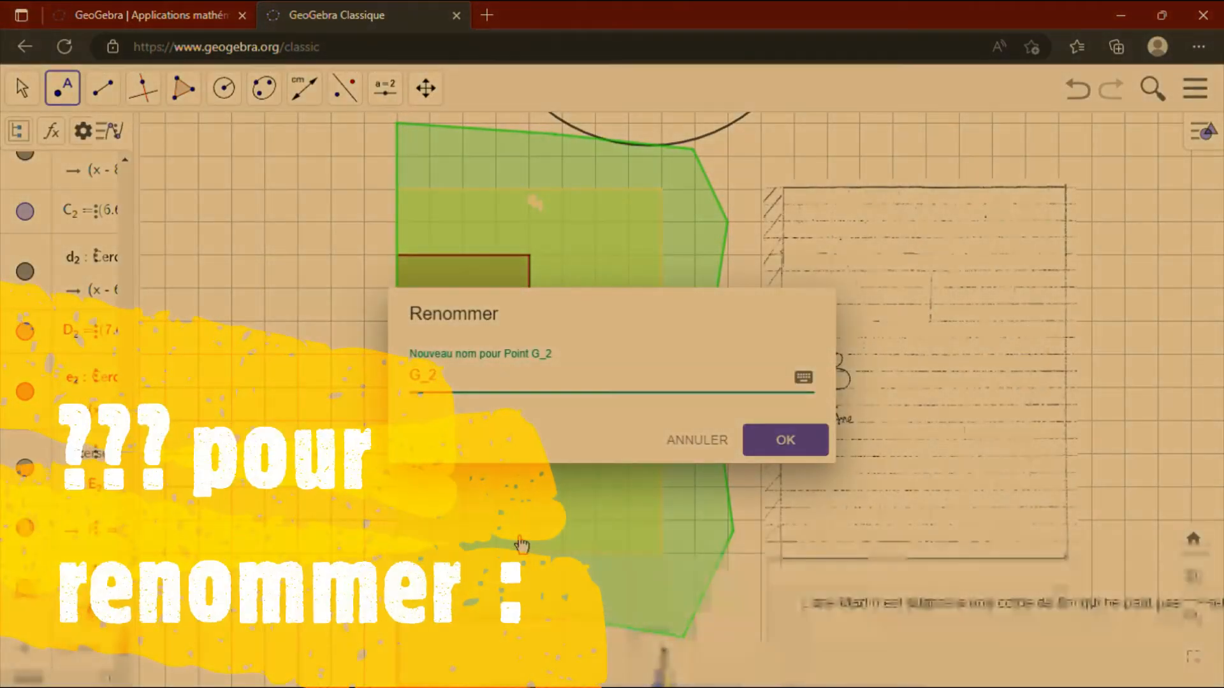
pyautogui.press('BackSpace')
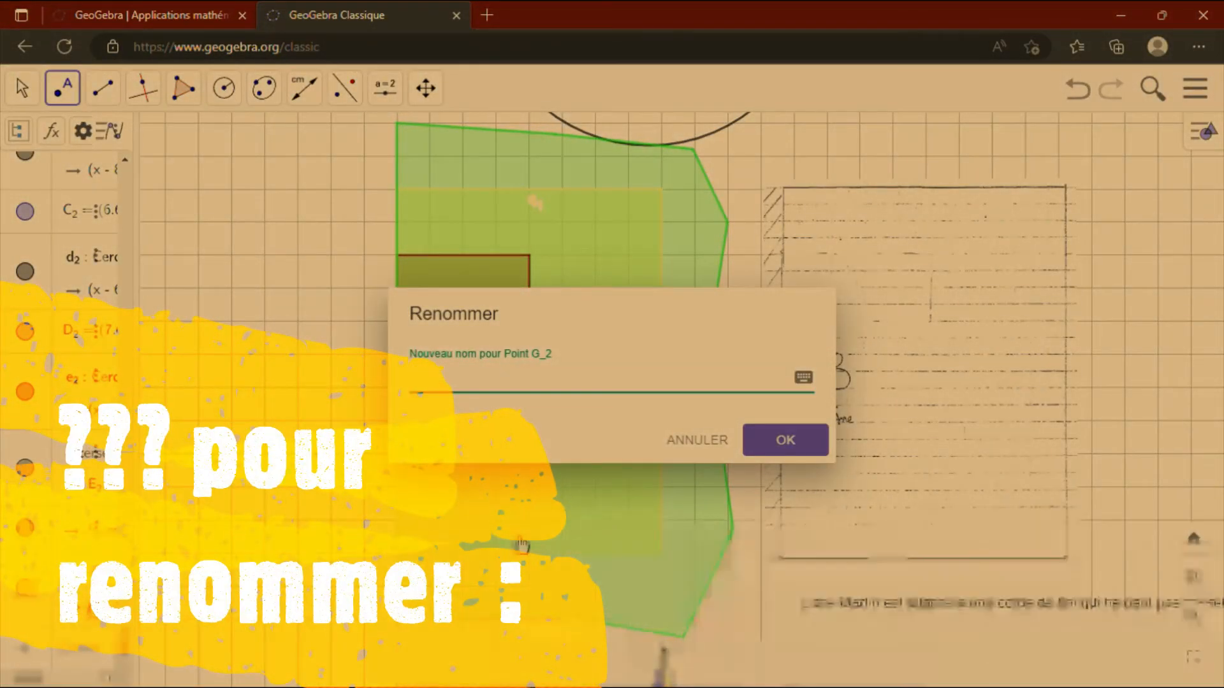
pyautogui.write('MARTIN')
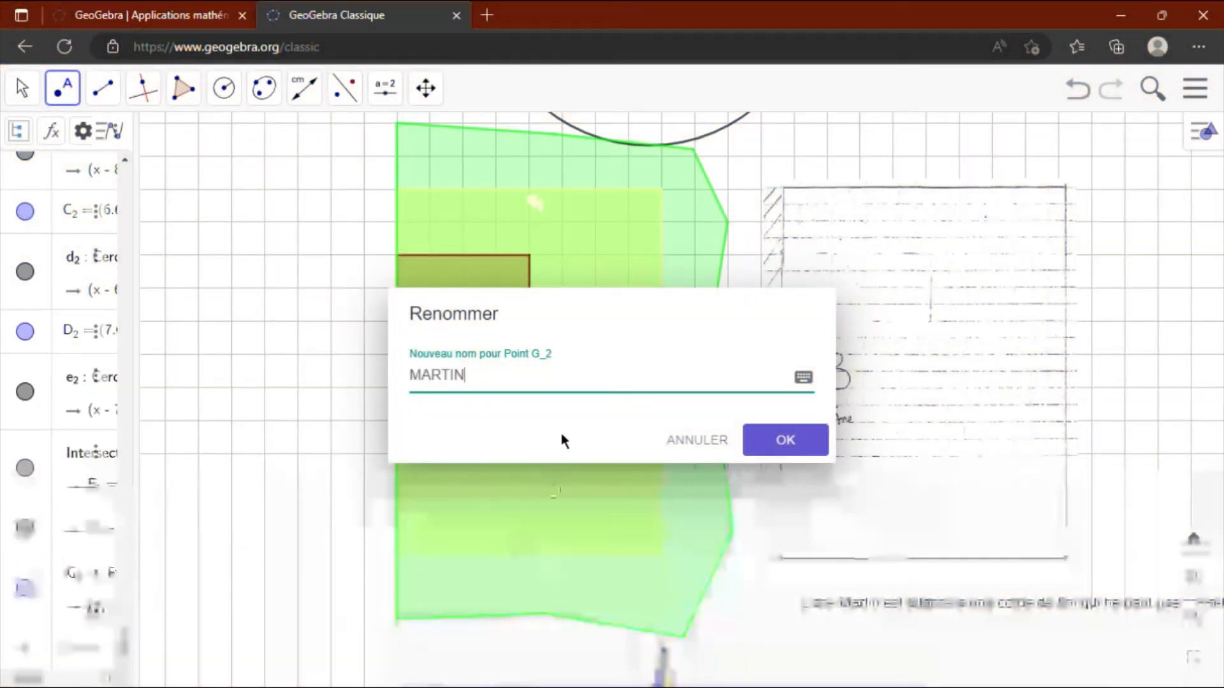
pyautogui.click(795, 453)
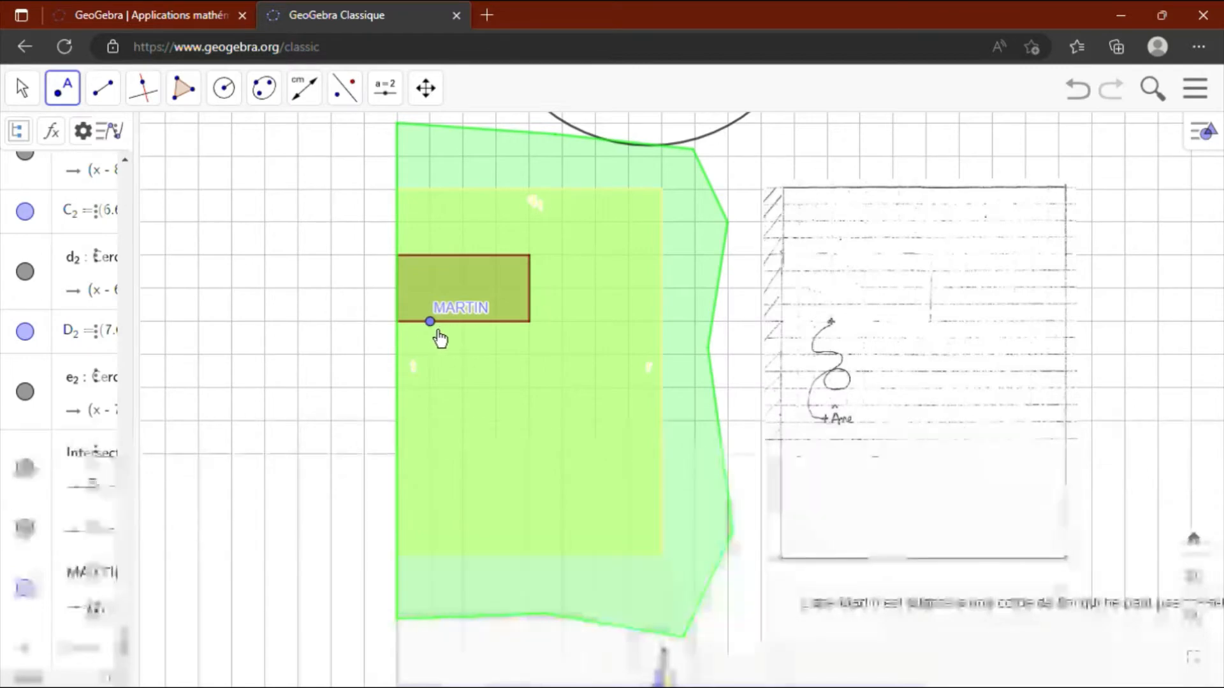
# Draw a centre-radius circle of radius 8 around the point MARTIN for the donkey's rope.
pyautogui.click(226, 95)
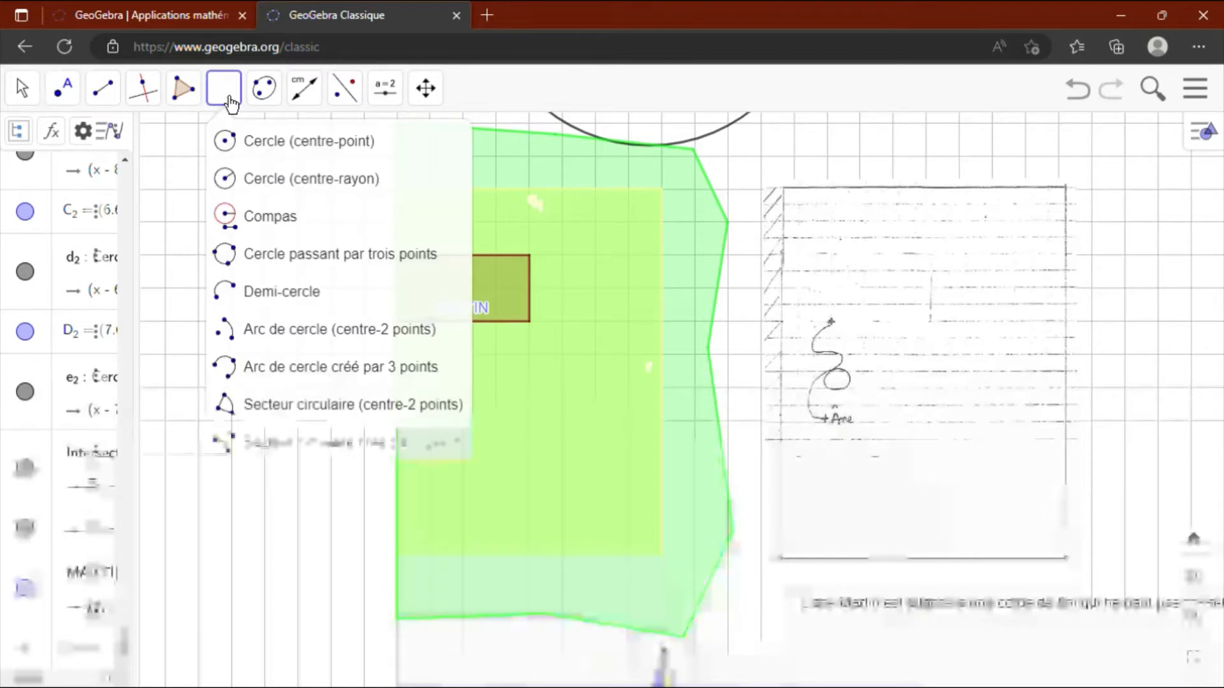
pyautogui.click(254, 192)
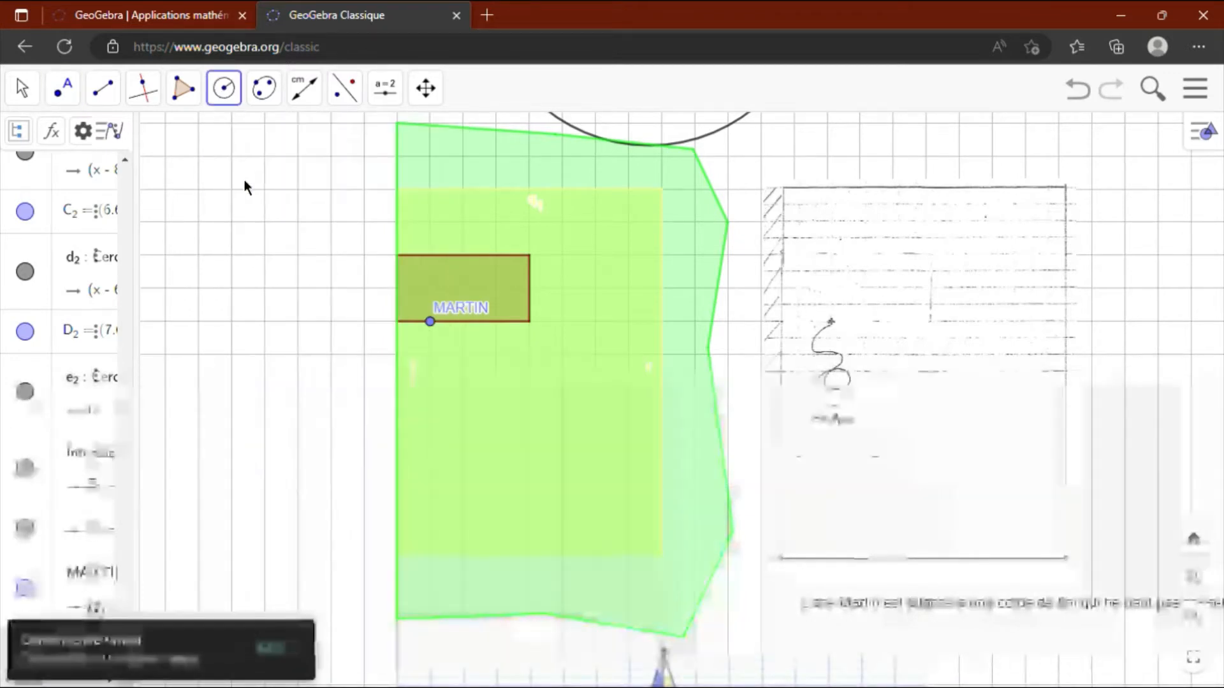
pyautogui.click(431, 323)
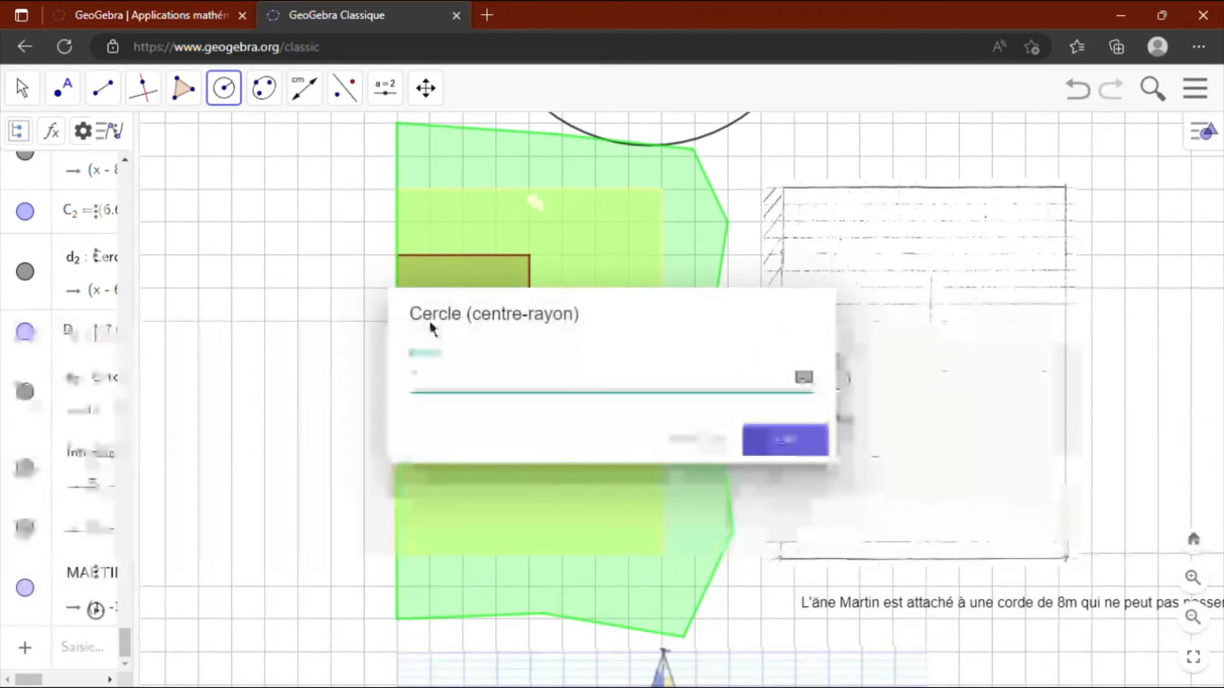
pyautogui.write('8')
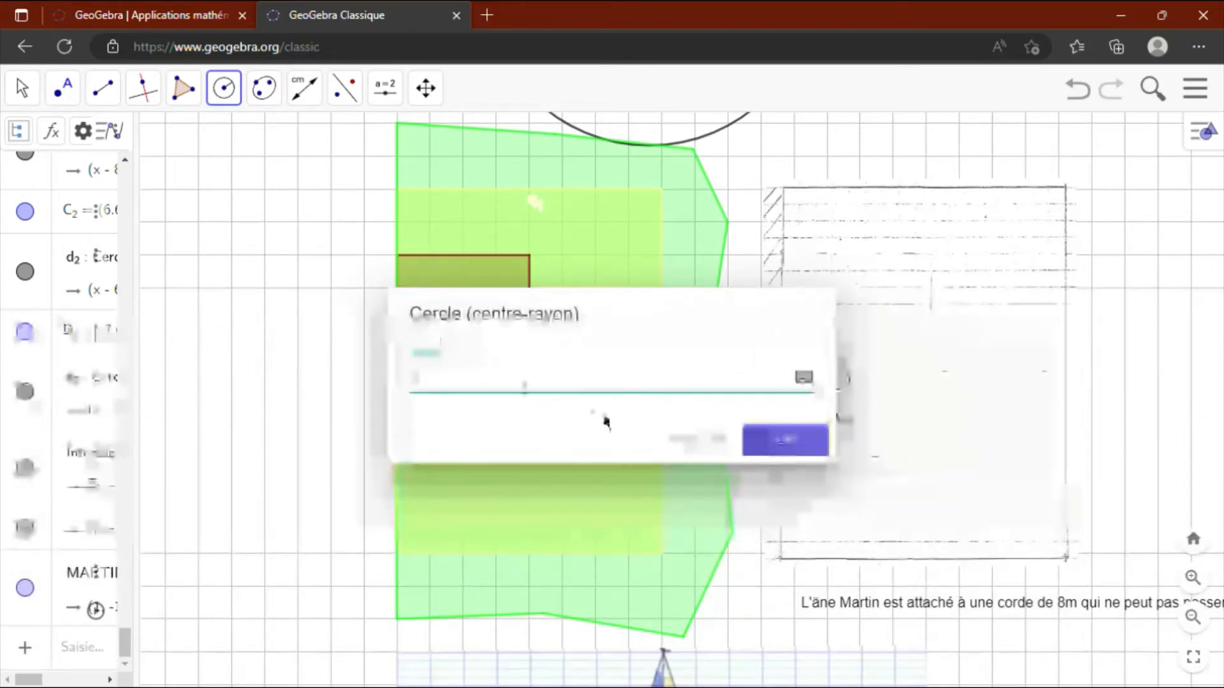
pyautogui.click(788, 448)
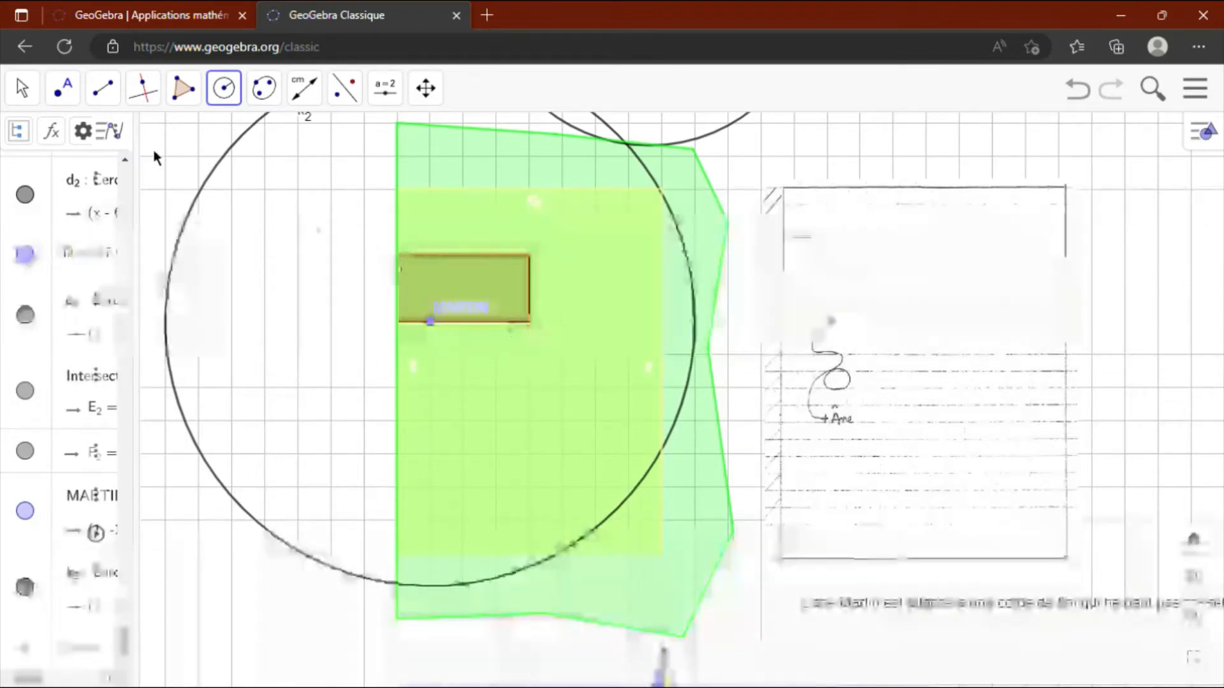
# Place a point on the lower-right corner of the brown chalet rectangle.
pyautogui.click(74, 102)
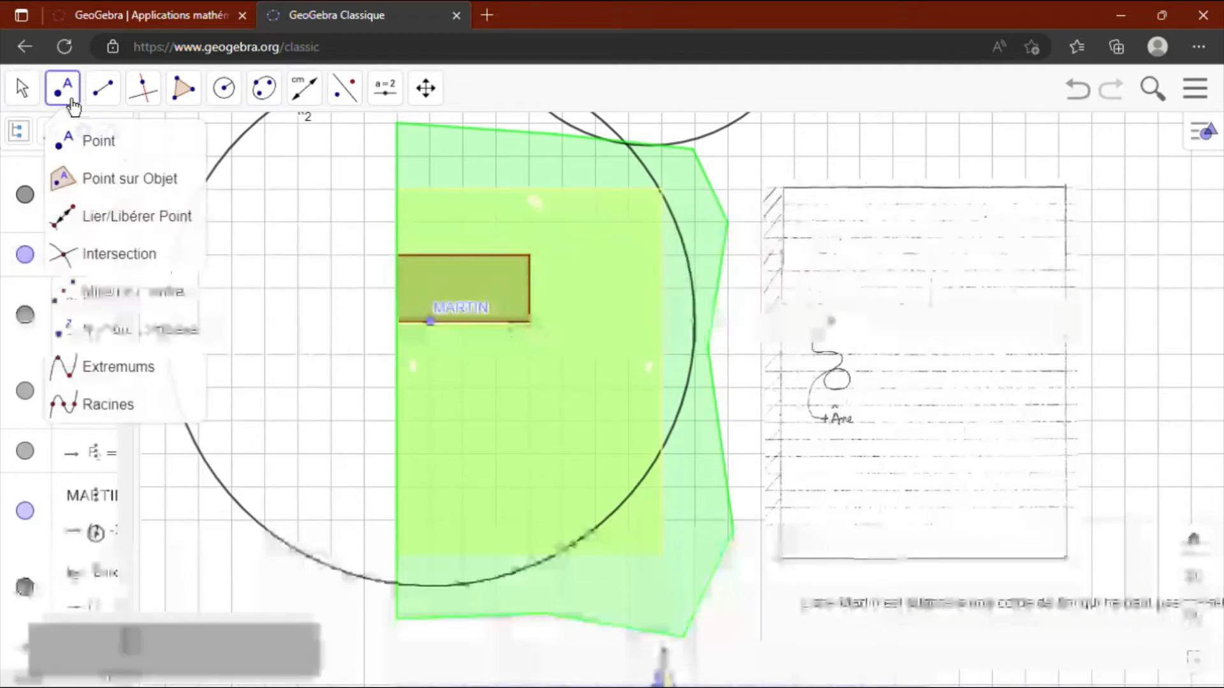
pyautogui.click(93, 158)
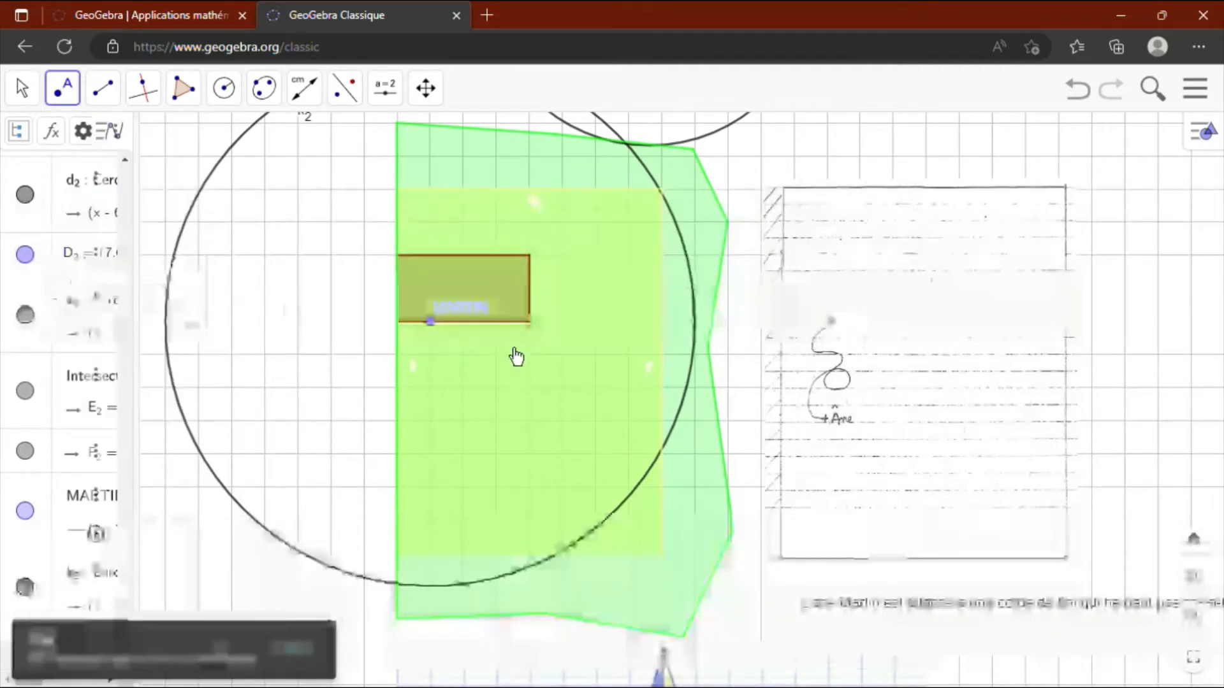
pyautogui.click(529, 321)
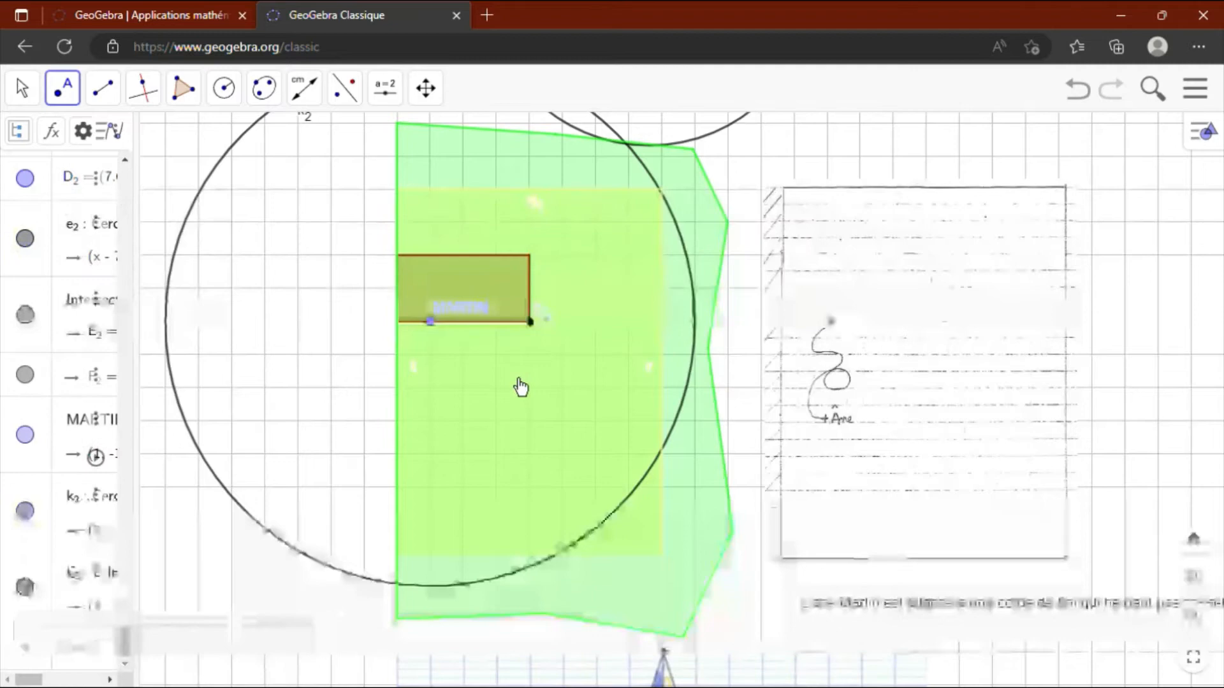
# Rename the point on the brown chalet's lower-right corner as COIN.
pyautogui.rightClick(539, 321)
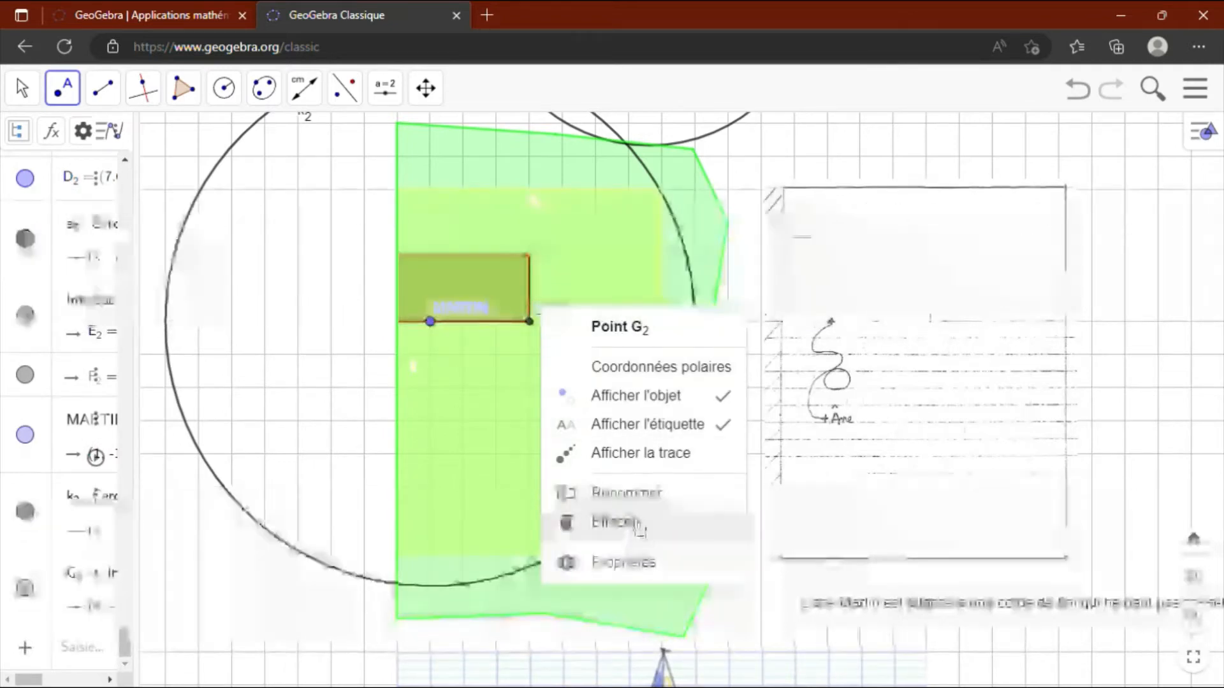
pyautogui.click(642, 500)
pyautogui.press('BackSpace')
pyautogui.press('BackSpace')
pyautogui.press('BackSpace')
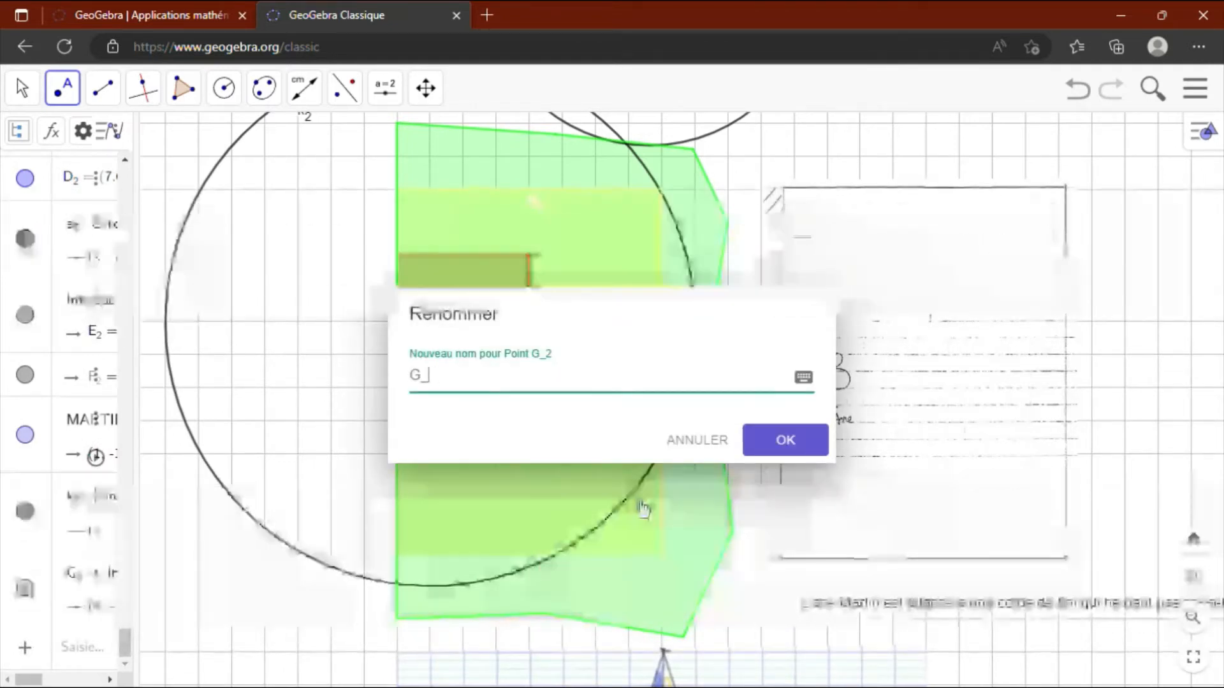
pyautogui.write('COIN')
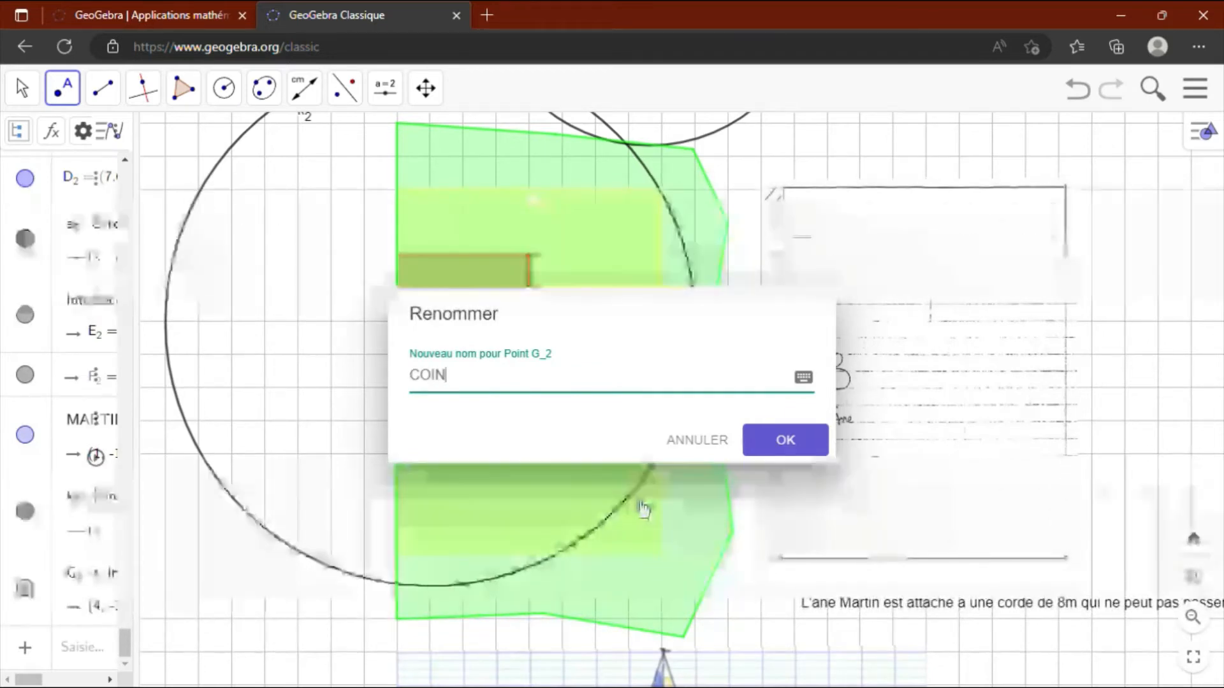
pyautogui.click(790, 446)
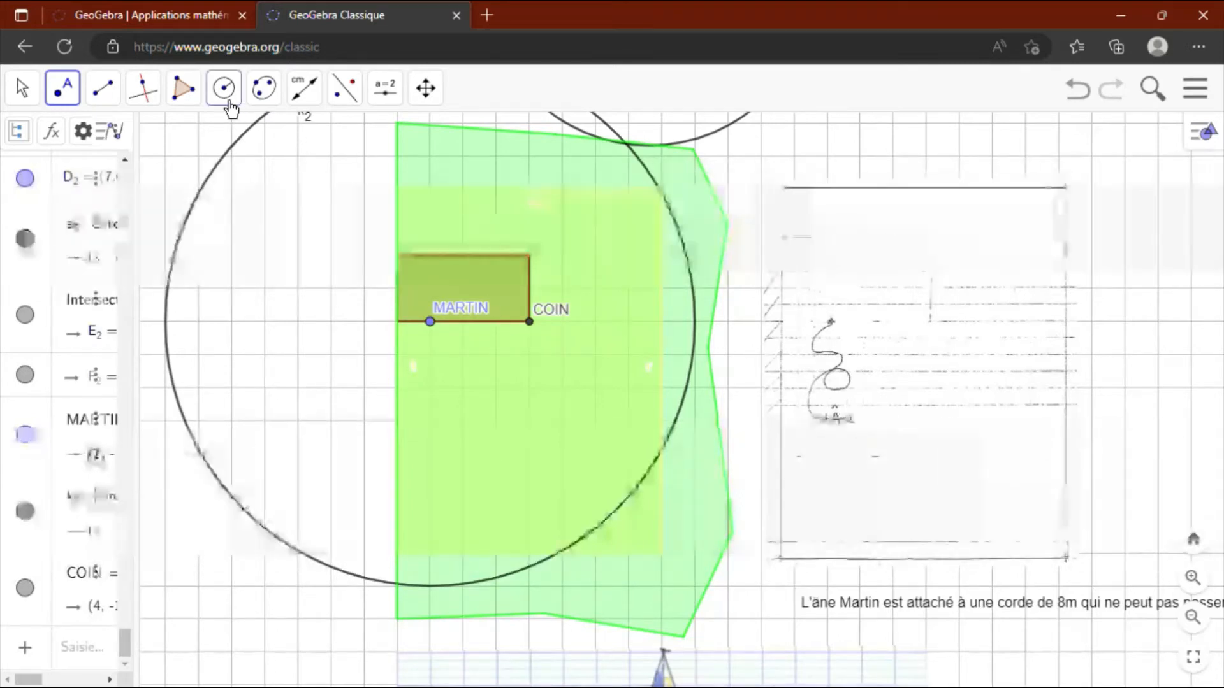
# Draw a centre-radius circle of radius 5 around the point COIN.
pyautogui.click(227, 95)
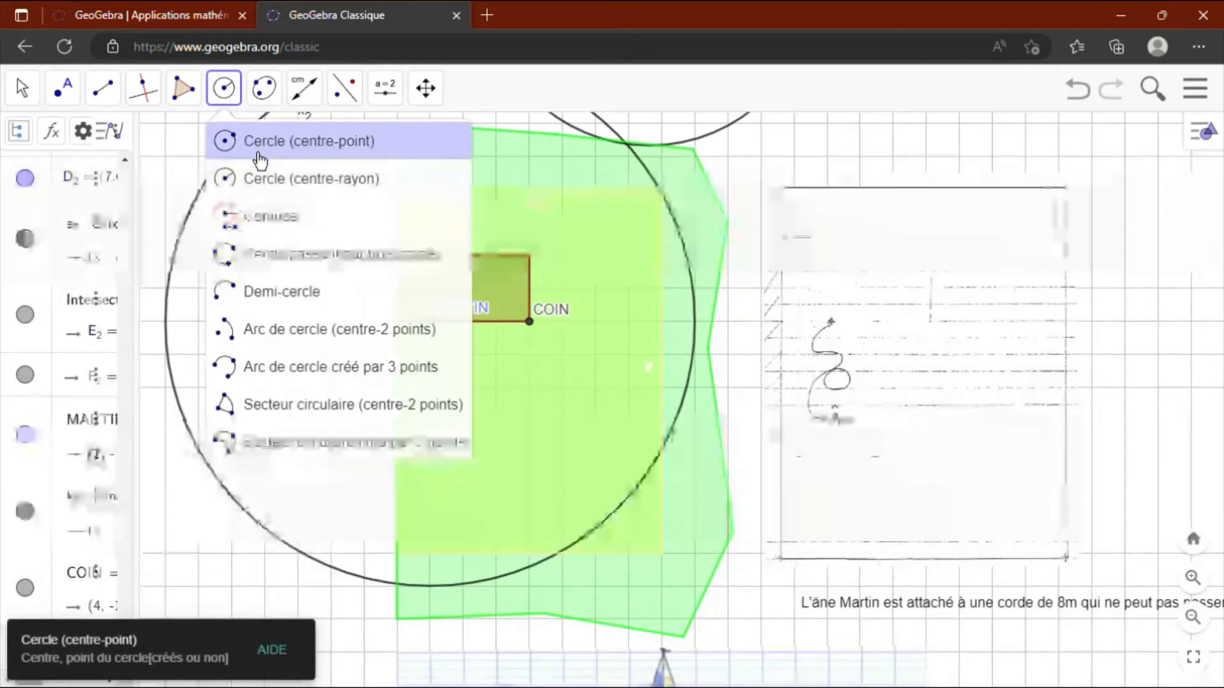
pyautogui.click(254, 190)
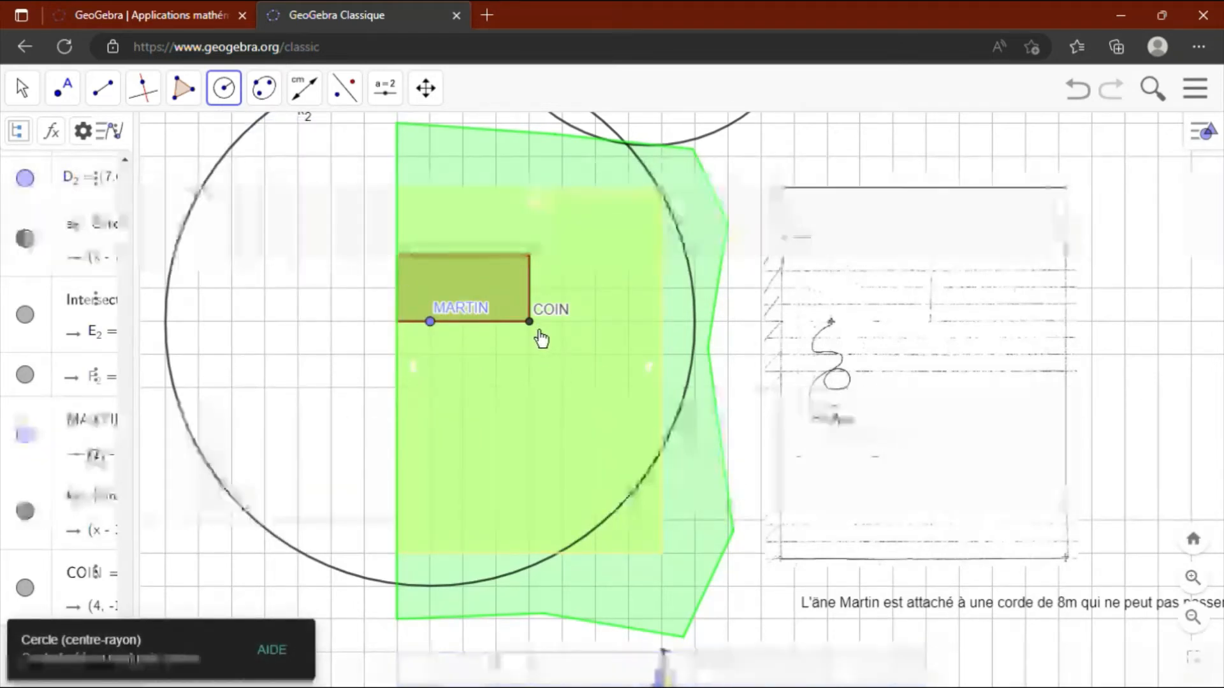
pyautogui.click(530, 321)
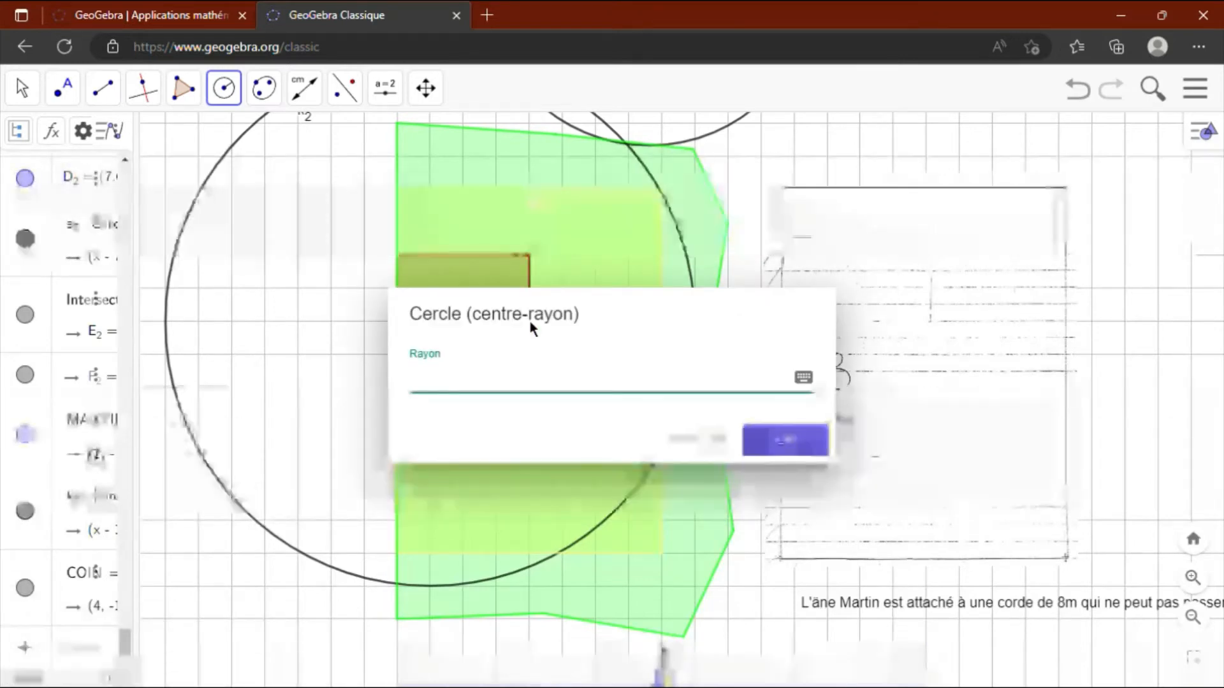
pyautogui.write('5')
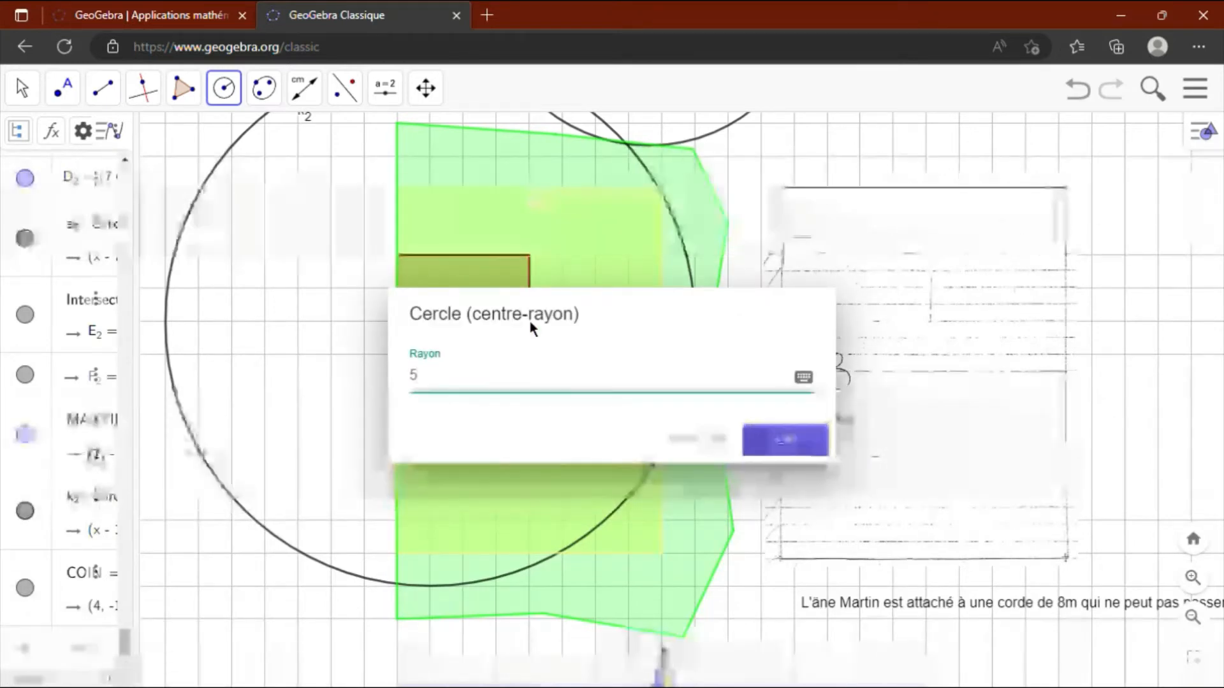
pyautogui.click(791, 440)
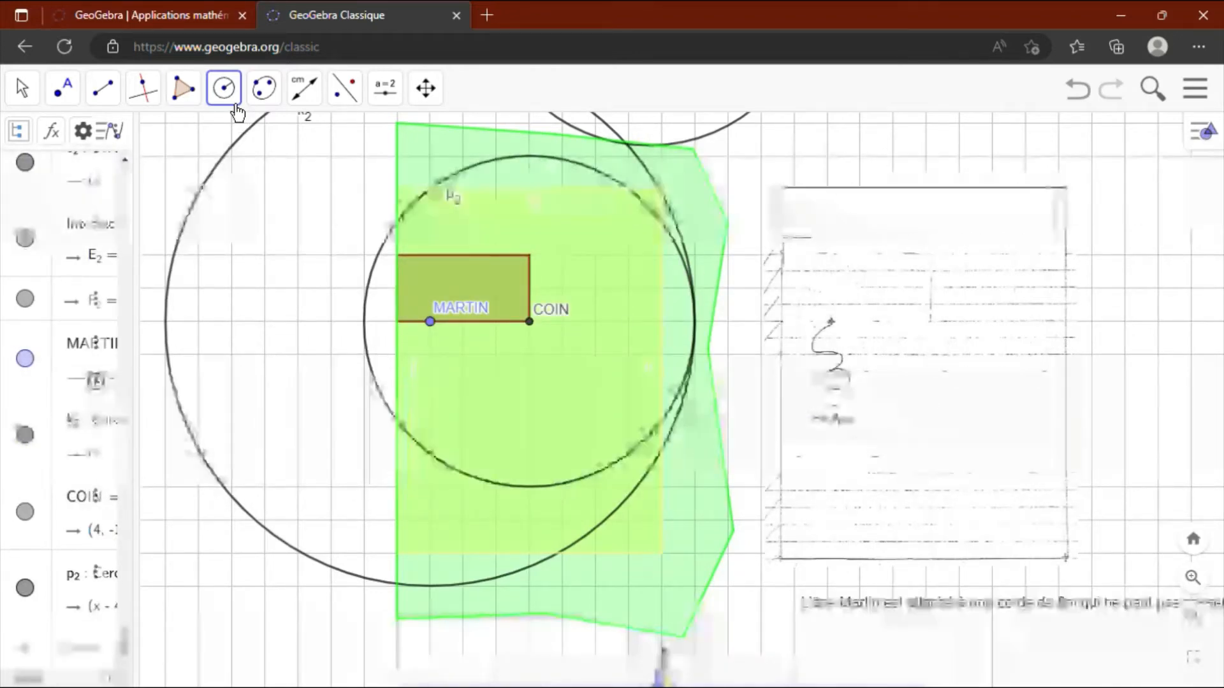
# Place a point on the upper-right corner of the brown chalet rectangle.
pyautogui.click(61, 93)
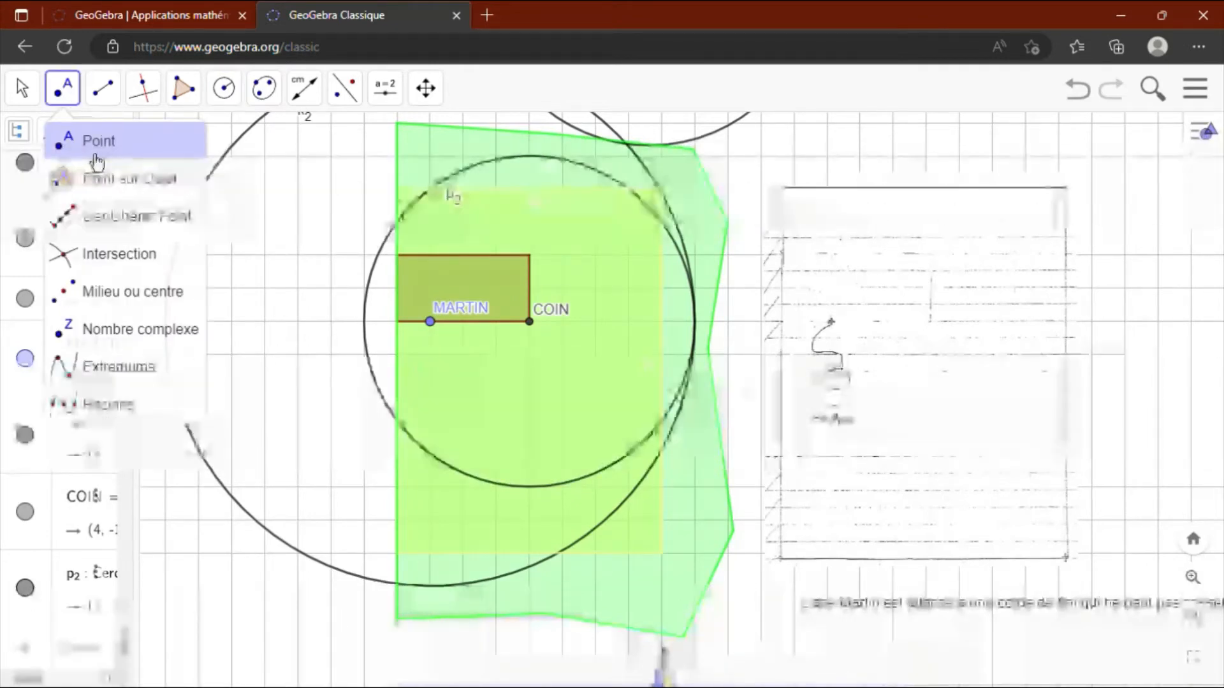
pyautogui.click(540, 269)
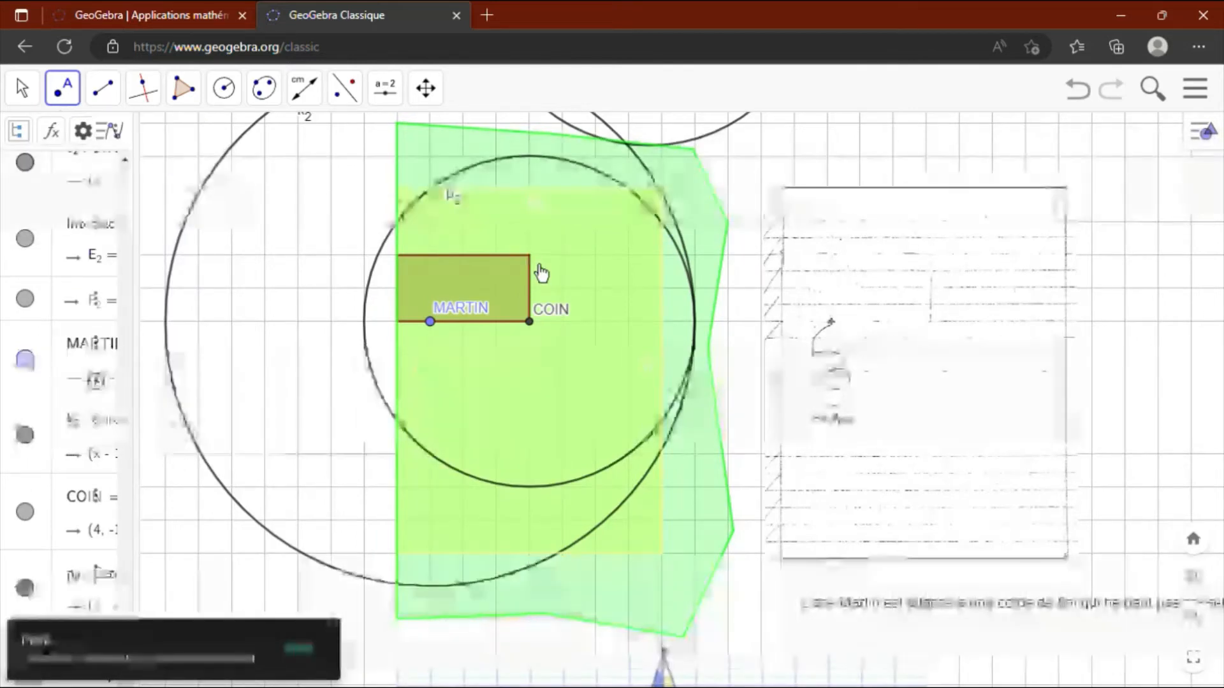
pyautogui.click(529, 256)
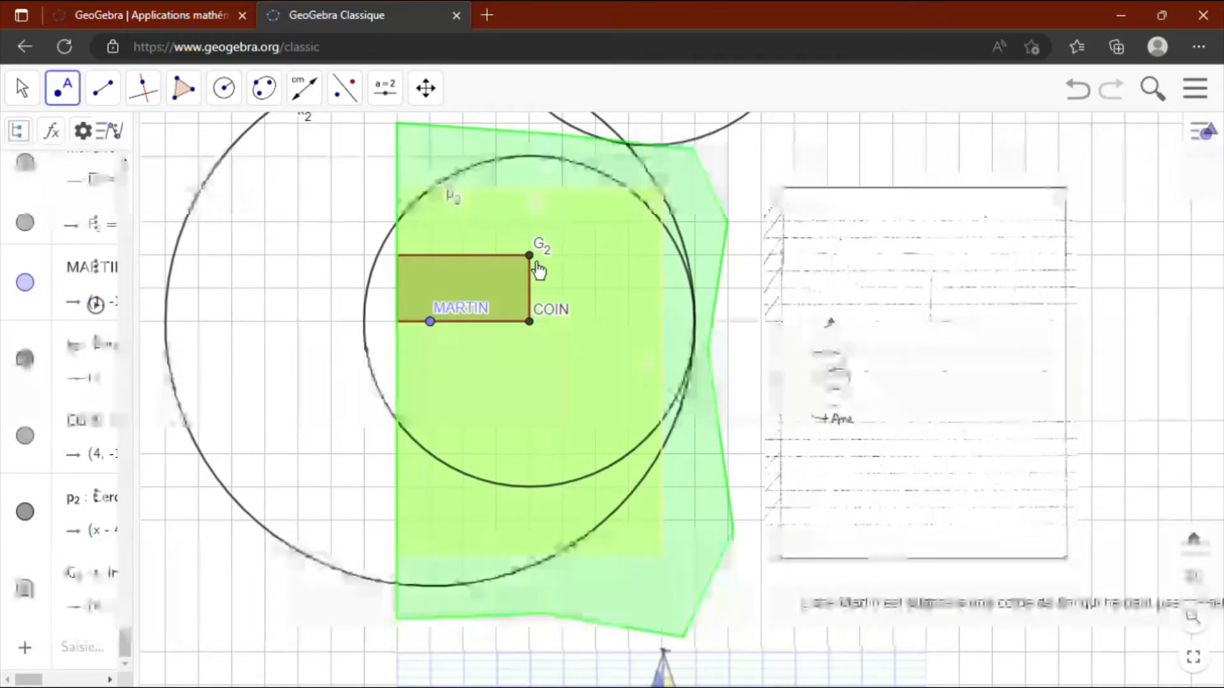
# Draw a centre-radius circle of radius 3 around the point on the chalet's upper-right corner.
pyautogui.click(230, 99)
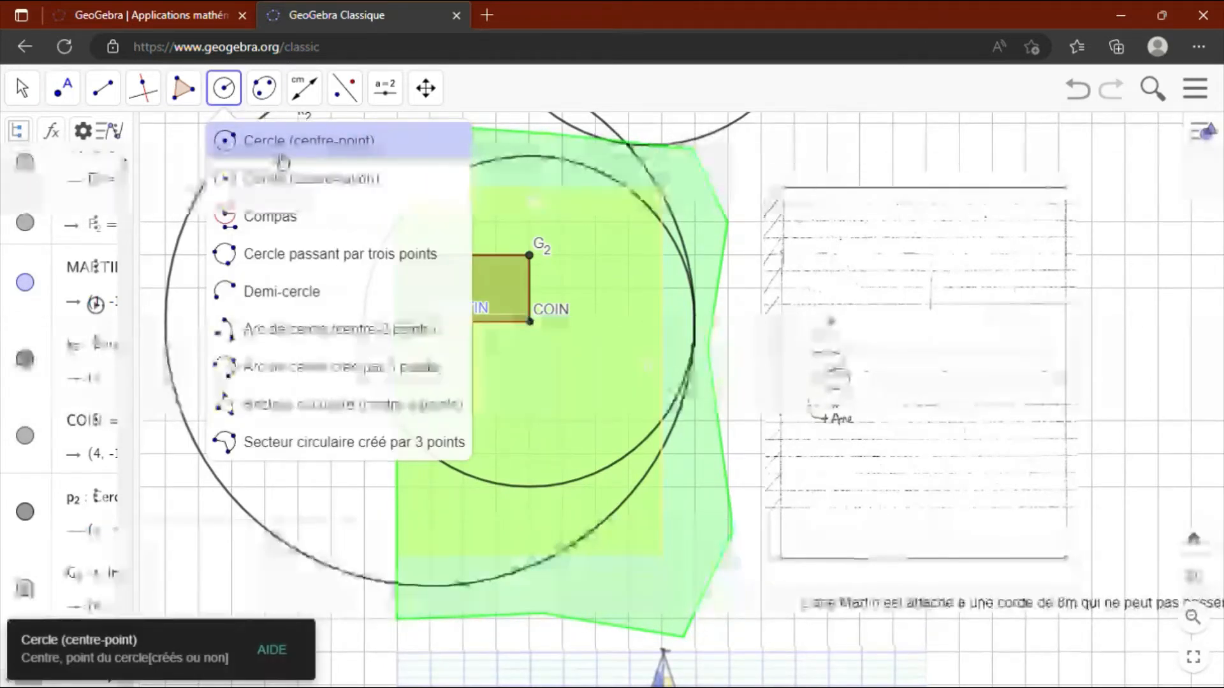
pyautogui.click(280, 187)
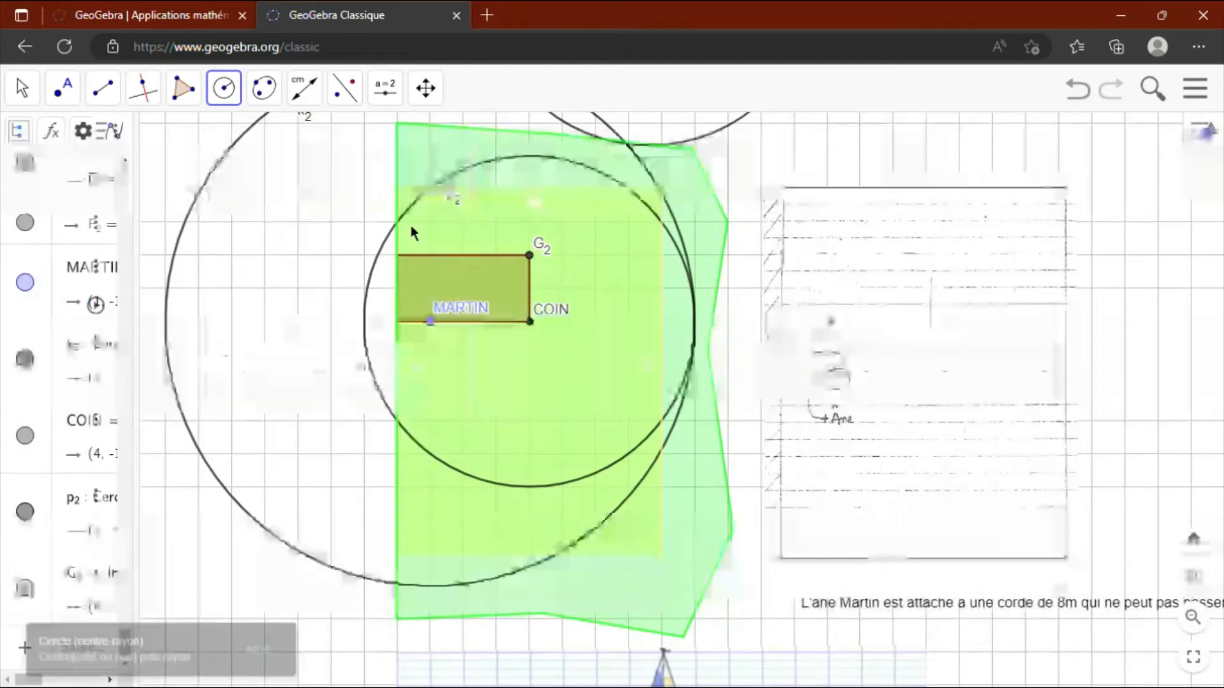
pyautogui.click(539, 267)
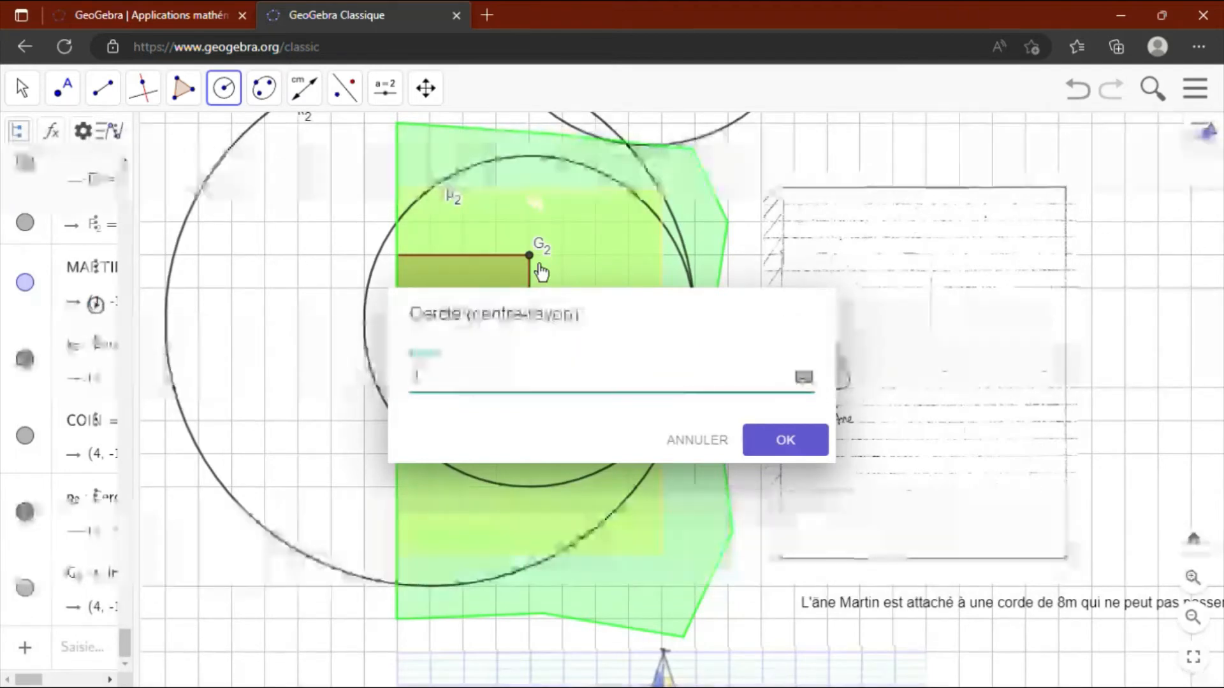
pyautogui.click(784, 446)
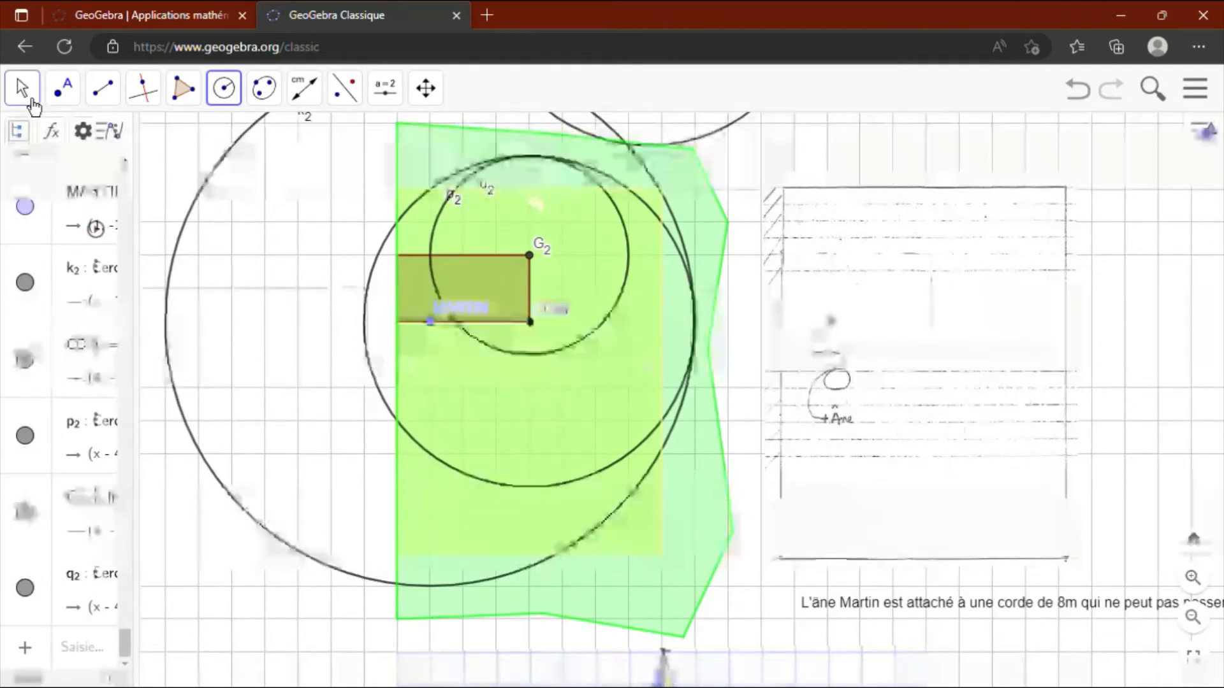
# Trace the donkey's reach freehand with the Pen tool, following the three circles from the bottom round to the chalet's upper edge.
pyautogui.click(32, 99)
pyautogui.click(56, 215)
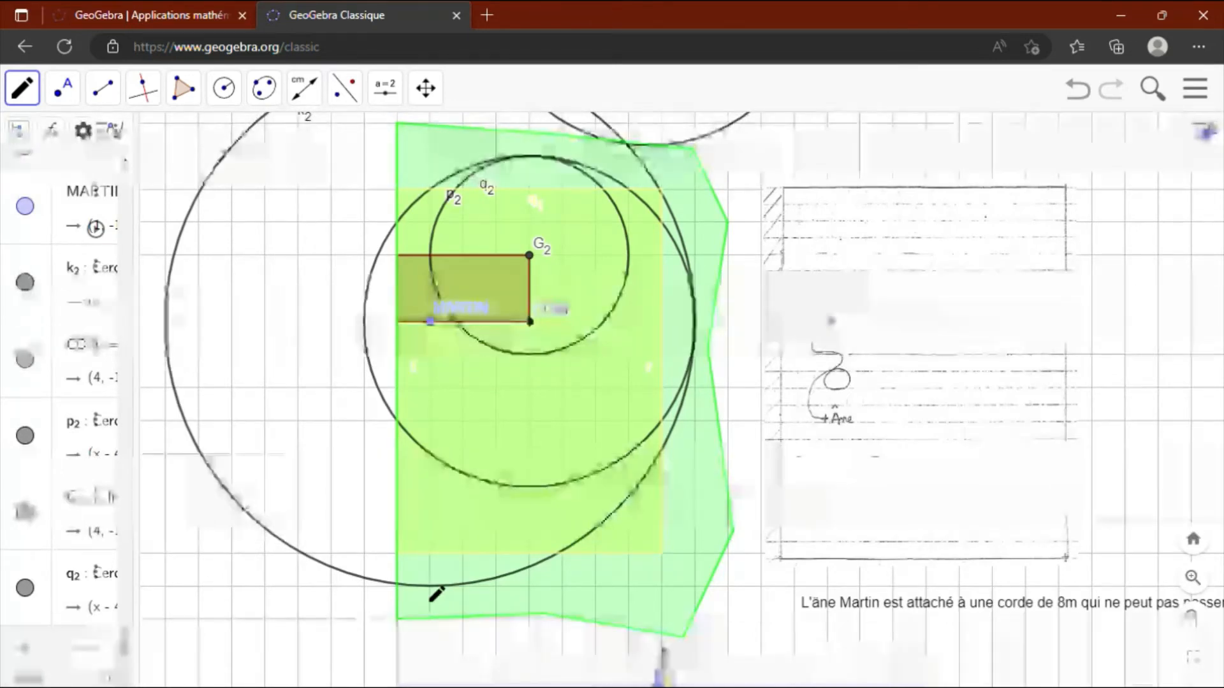
pyautogui.moveTo(437, 582)
pyautogui.mouseDown()
pyautogui.moveTo(521, 575)
pyautogui.moveTo(656, 492)
pyautogui.moveTo(692, 405)
pyautogui.moveTo(694, 303)
pyautogui.mouseUp()
pyautogui.moveTo(677, 257)
pyautogui.mouseDown()
pyautogui.moveTo(623, 190)
pyautogui.moveTo(574, 169)
pyautogui.moveTo(471, 197)
pyautogui.mouseUp()
pyautogui.moveTo(440, 257); pyautogui.dragTo(437, 273)
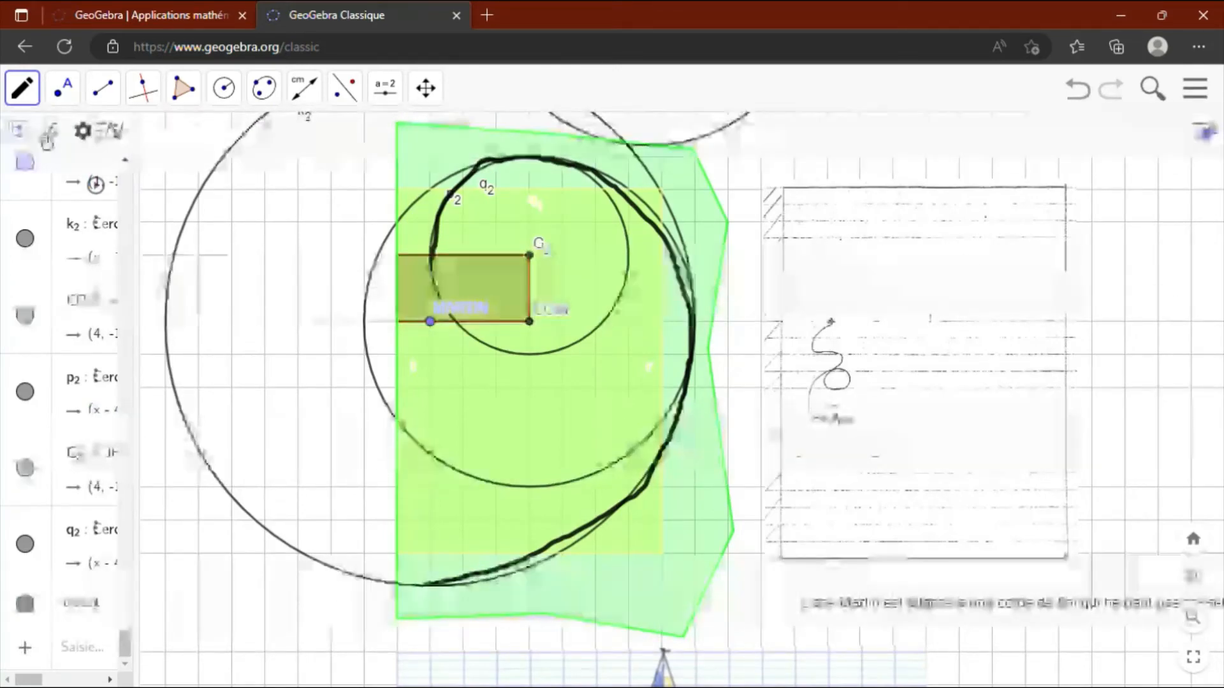
# Delete the freehand pen stroke that follows the three circles.
pyautogui.click(35, 101)
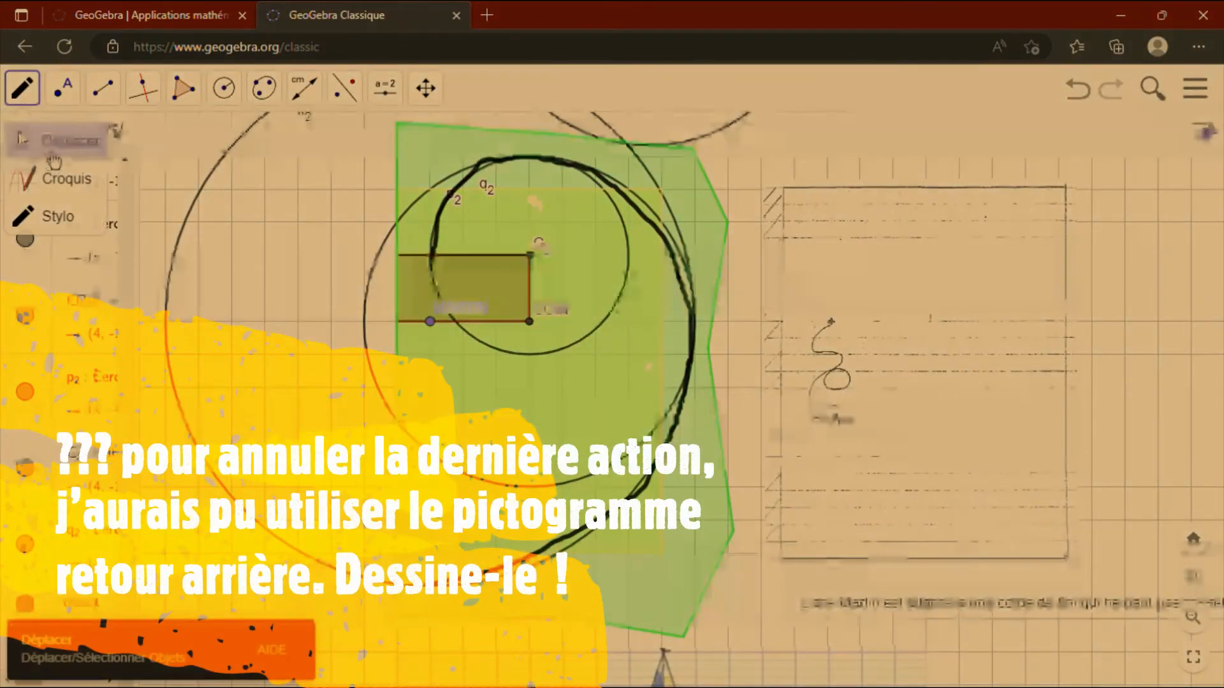
pyautogui.click(42, 143)
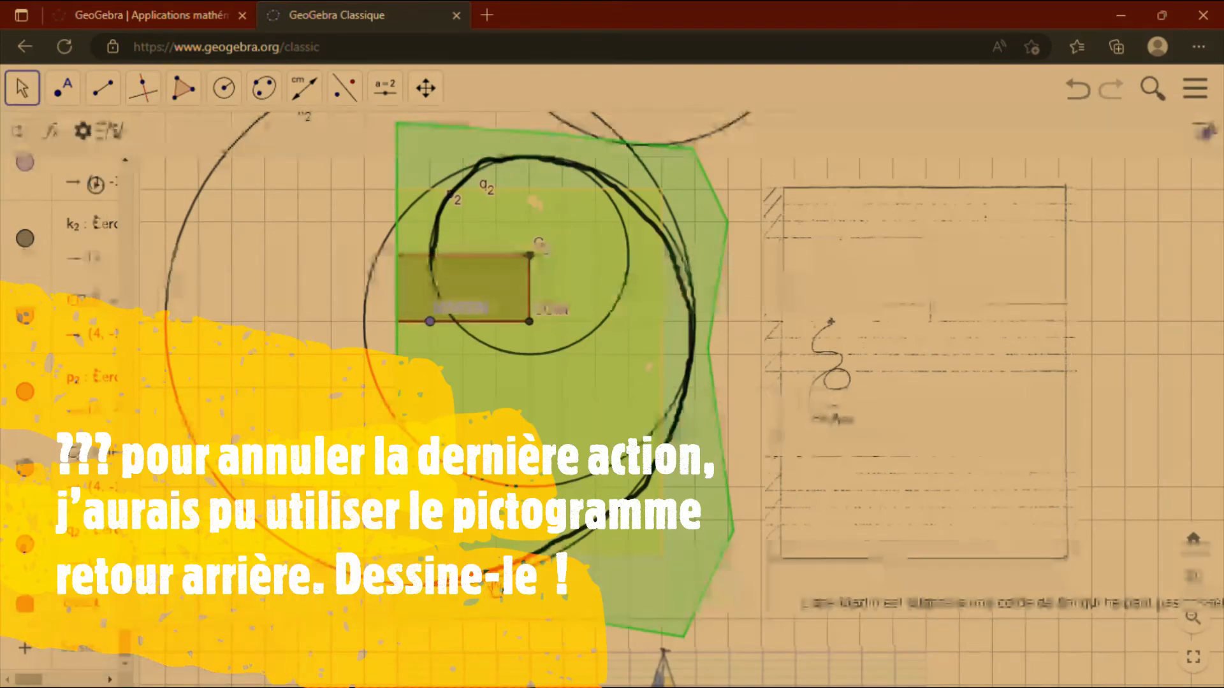
pyautogui.rightClick(491, 580)
pyautogui.click(552, 631)
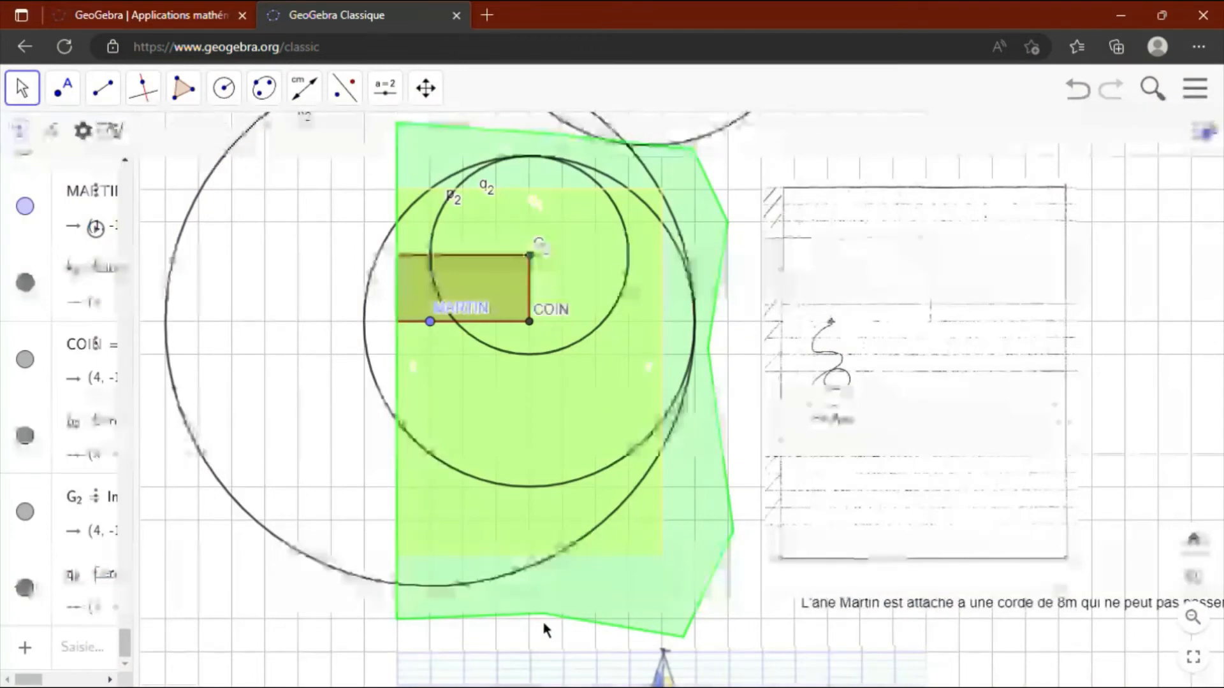
# Create the intersection point of the radius 8 circle around MARTIN with the yellow rectangle's lower edge.
pyautogui.click(103, 88)
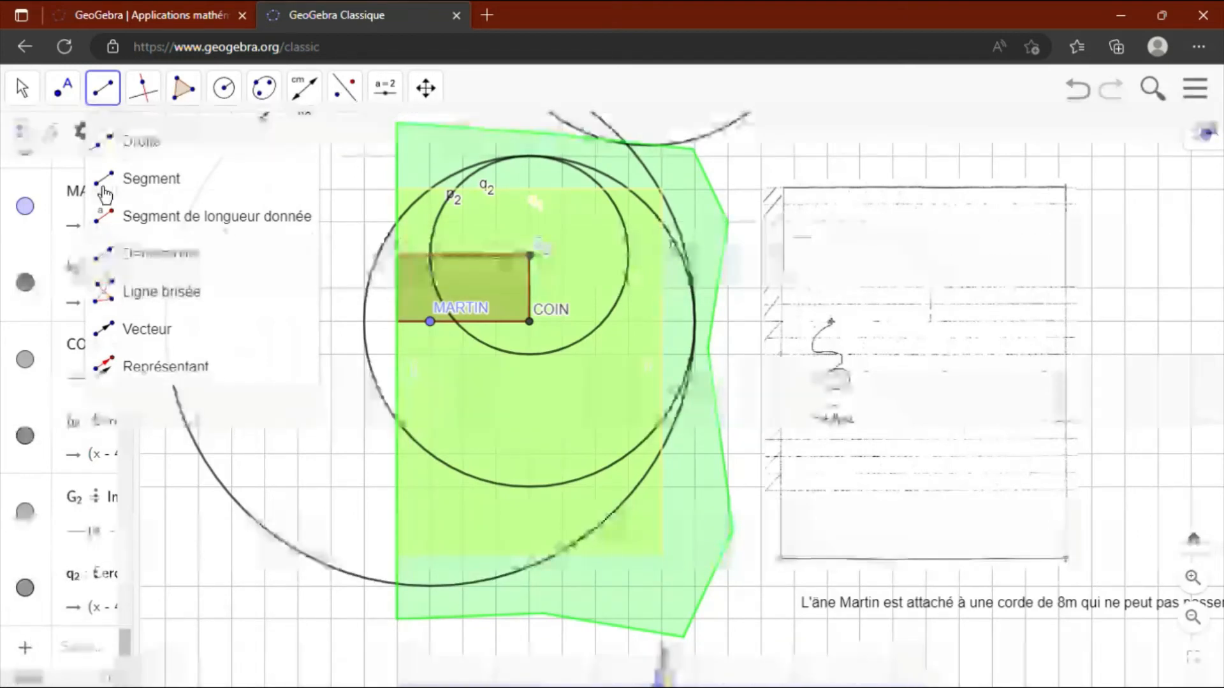
pyautogui.click(104, 97)
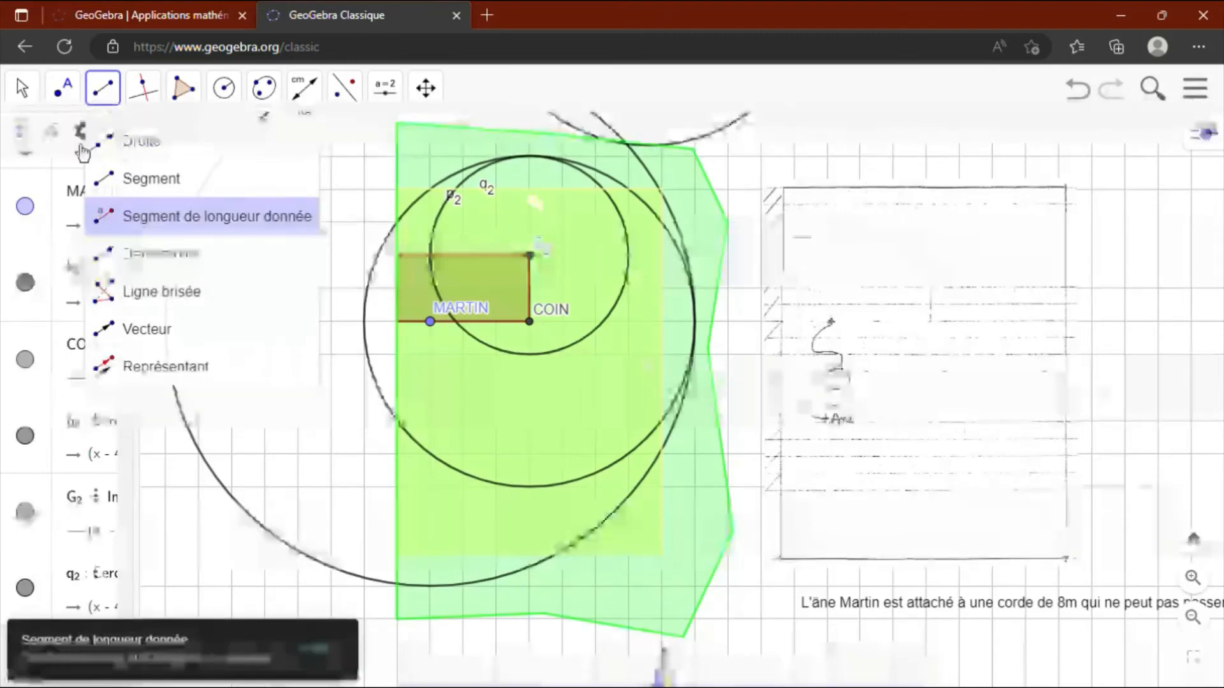
pyautogui.moveTo(72, 110)
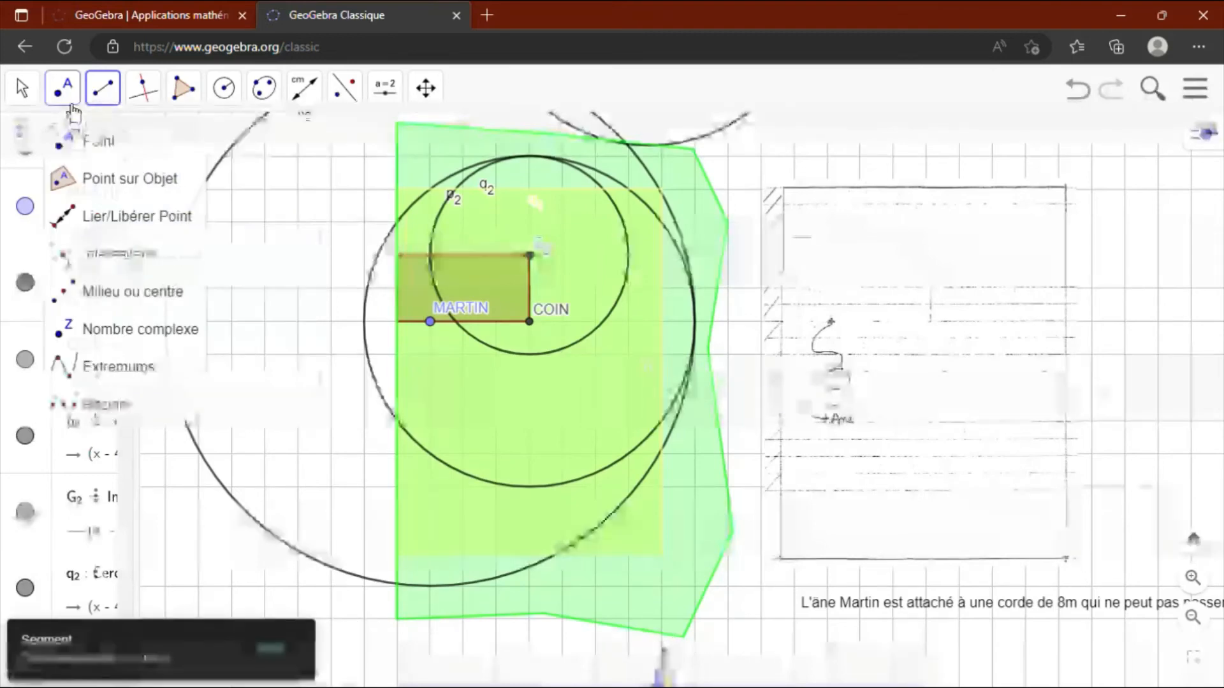
pyautogui.click(107, 268)
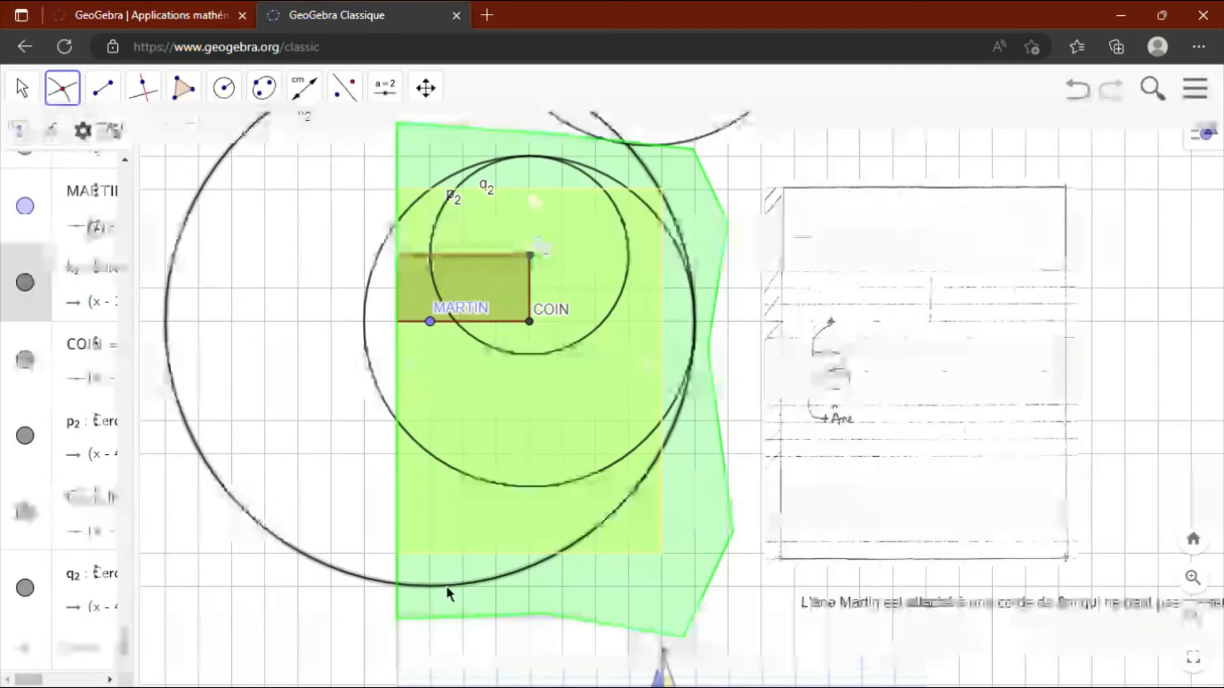
pyautogui.click(473, 578)
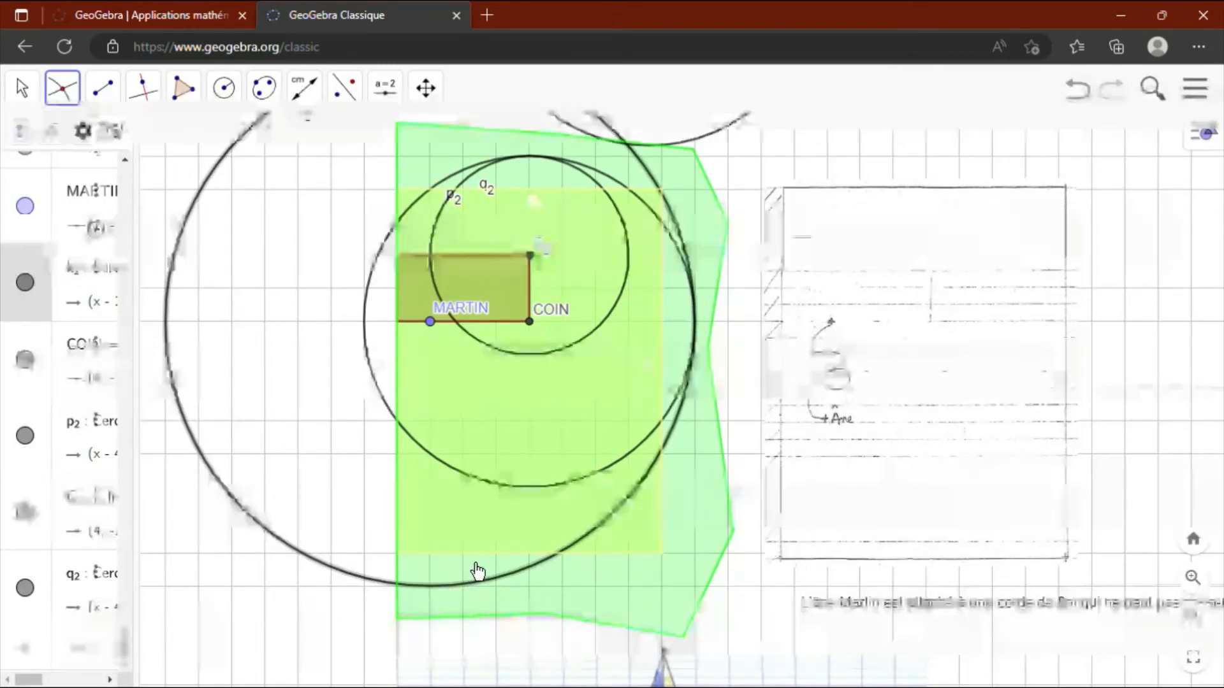
pyautogui.click(496, 562)
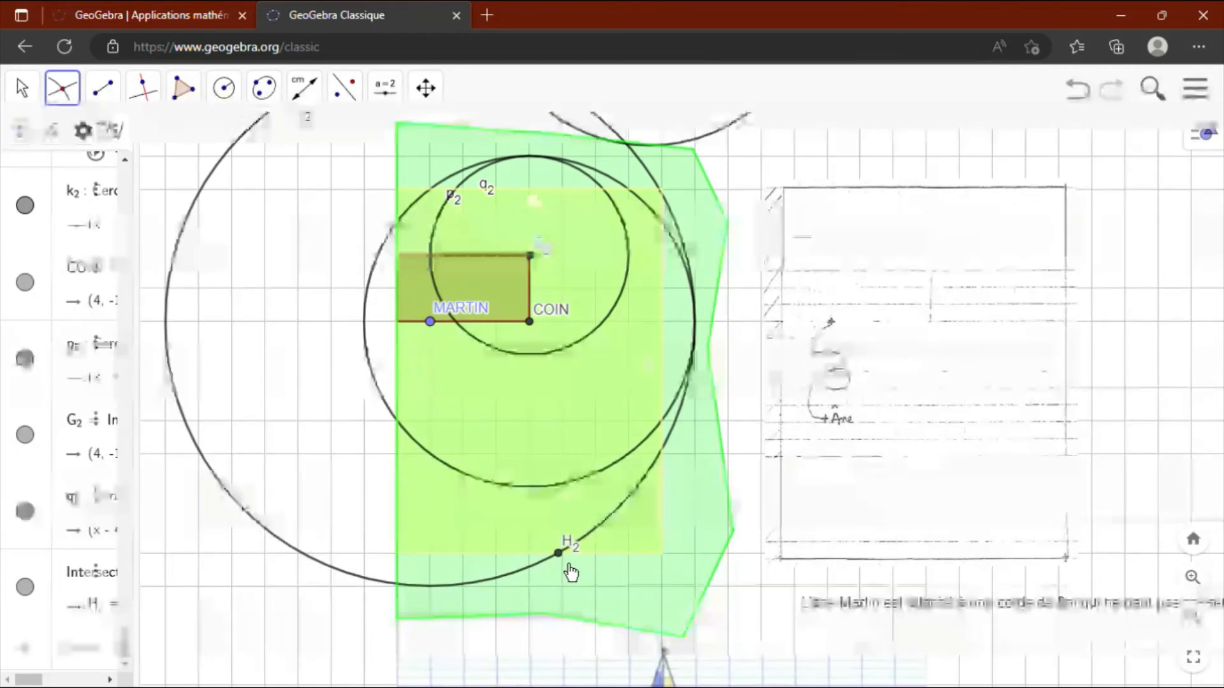
# Draw a segment along the yellow rectangle's lower edge, from the new intersection point to the rectangle's lower-left corner.
pyautogui.click(105, 95)
pyautogui.click(141, 180)
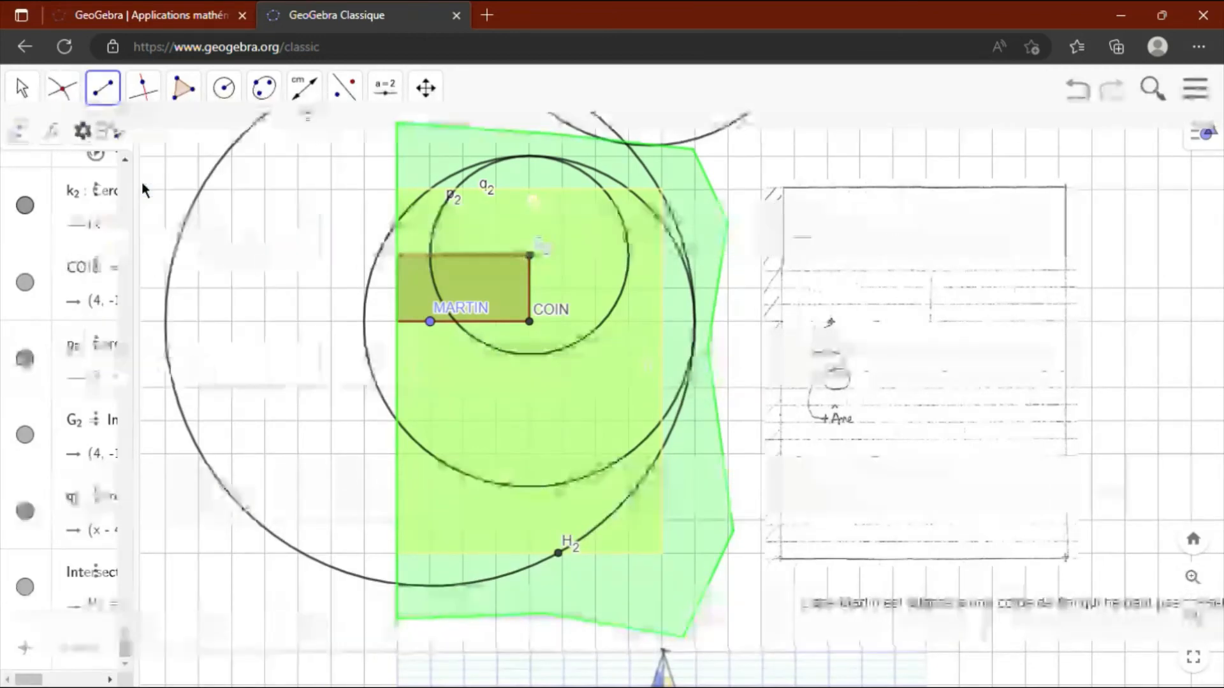
pyautogui.click(566, 562)
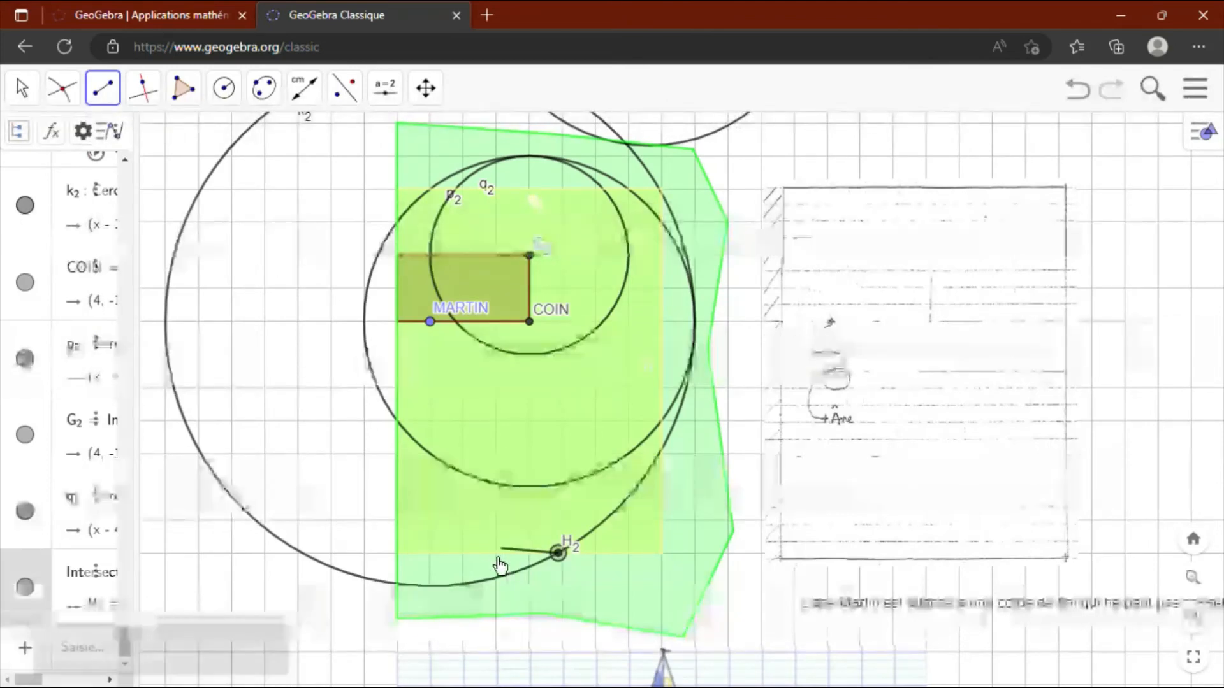
pyautogui.click(397, 553)
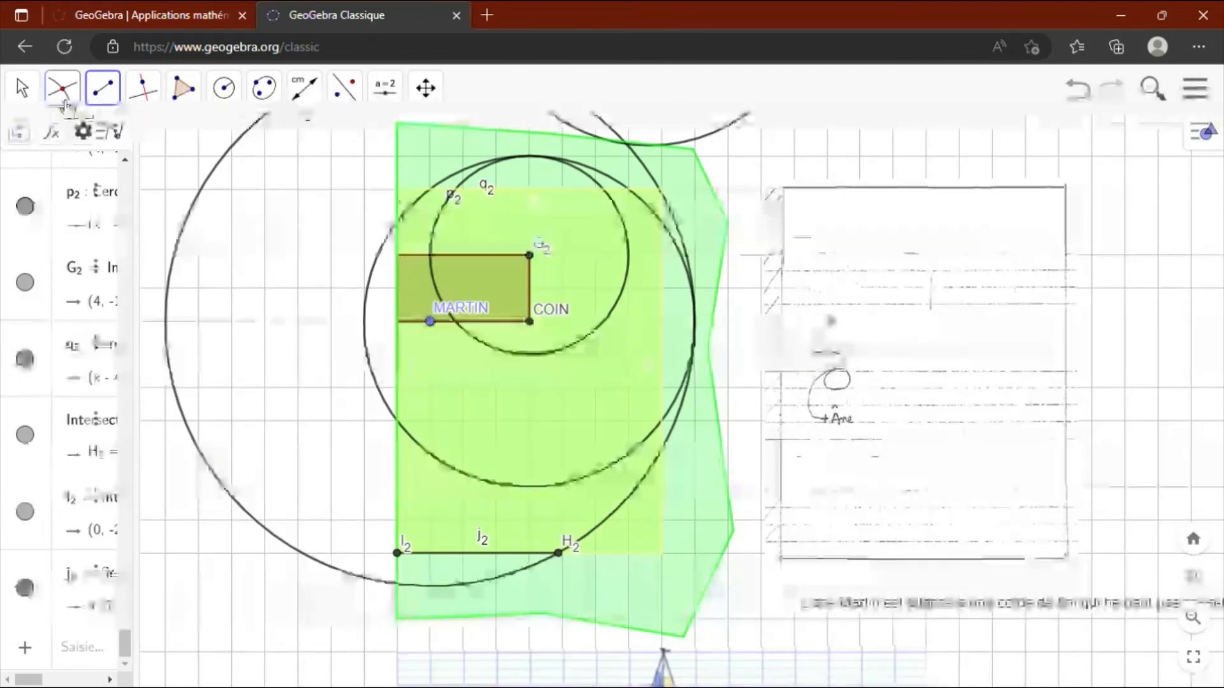
# Create the intersection points of the yellow rectangle's right edge with the radius 8 circle and the radius 5 circle.
pyautogui.click(61, 101)
pyautogui.click(70, 178)
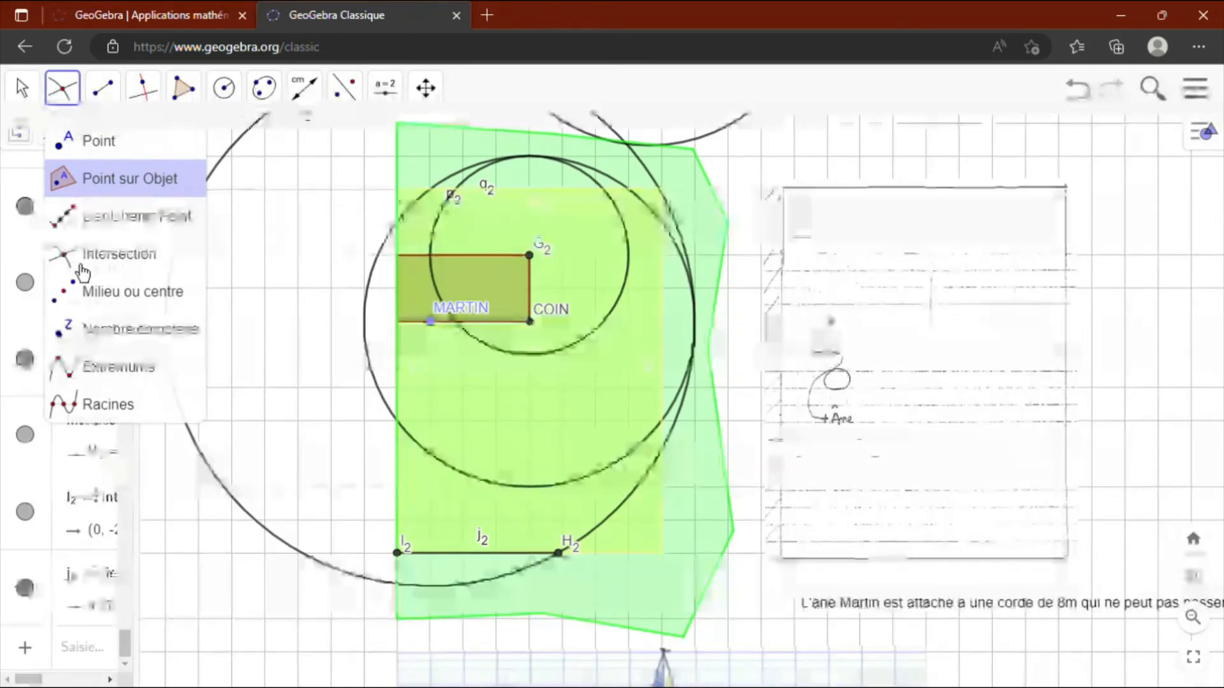
pyautogui.click(80, 270)
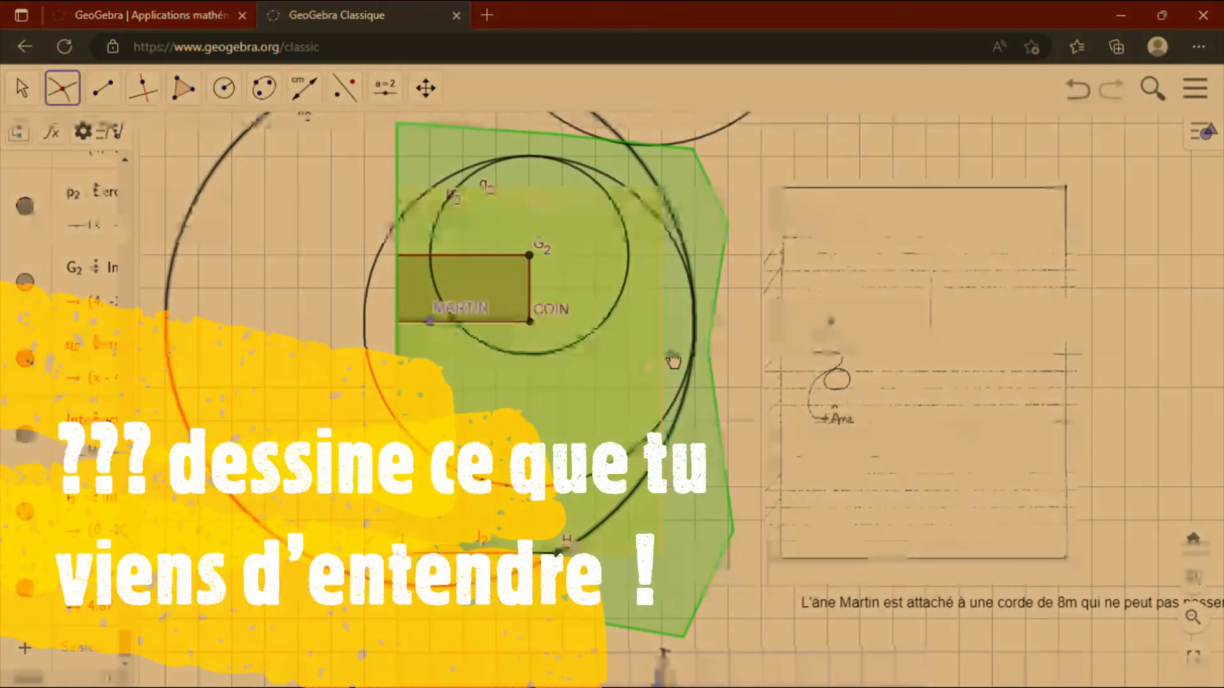
pyautogui.click(663, 347)
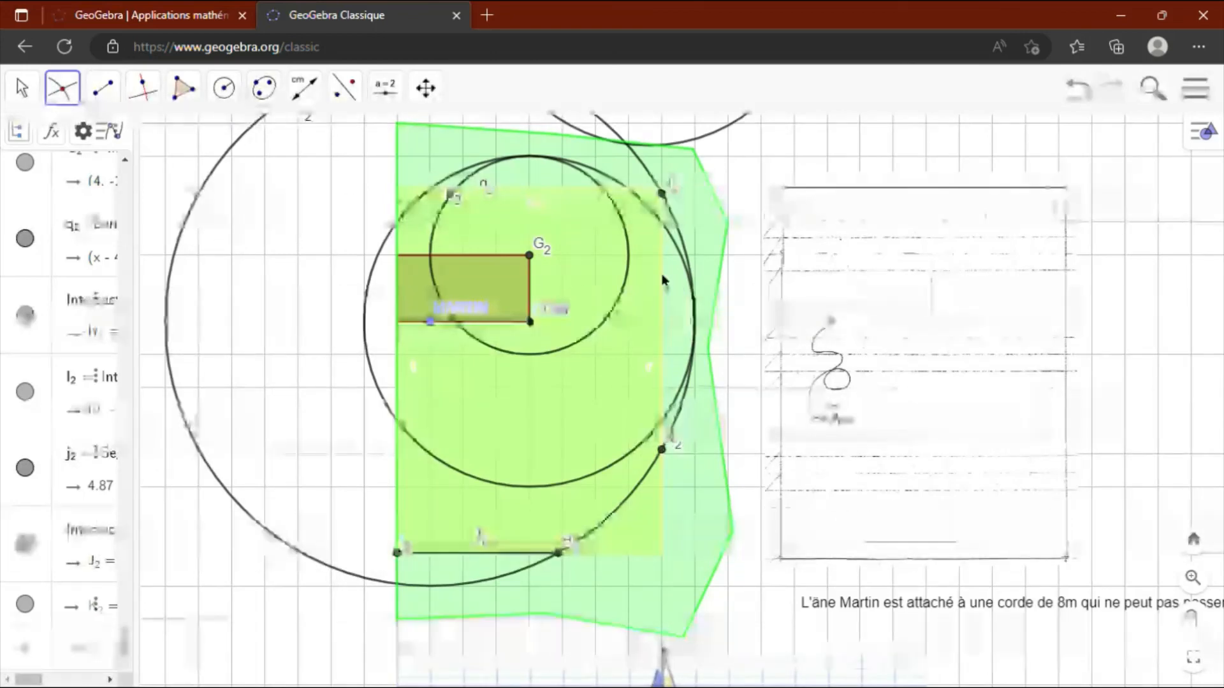
pyautogui.click(651, 216)
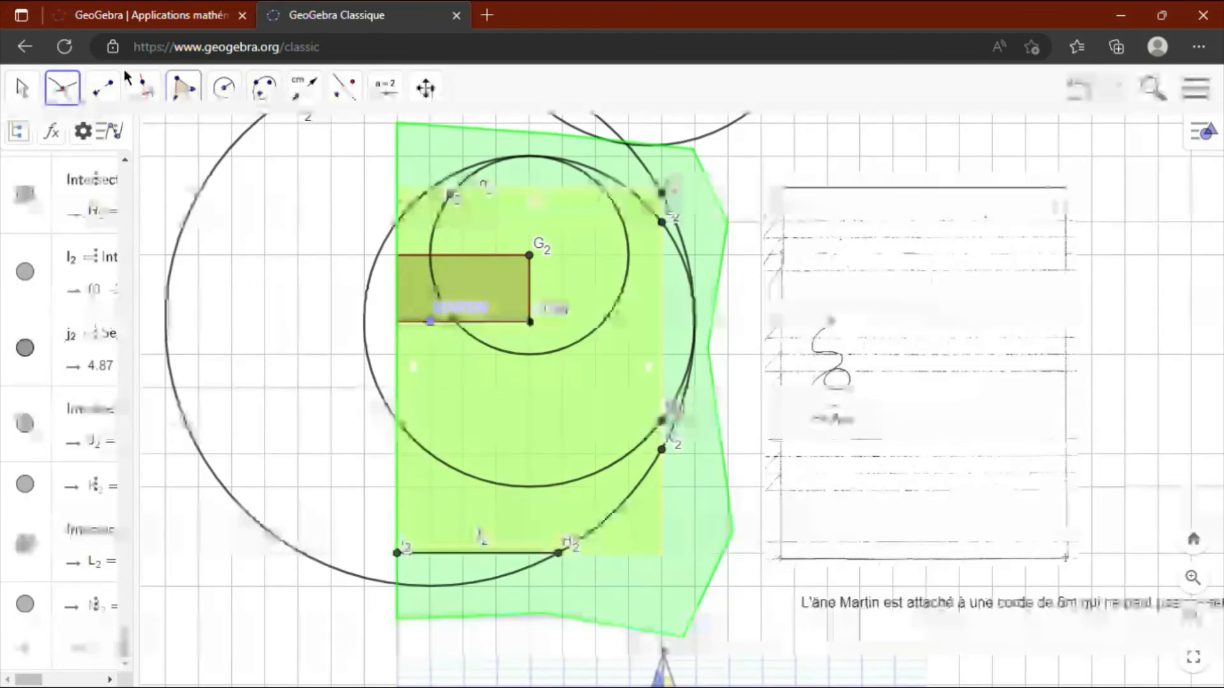
# Draw a segment along the yellow rectangle's right edge, from the radius 8 circle's lower intersection to the radius 5 circle's upper intersection.
pyautogui.click(116, 104)
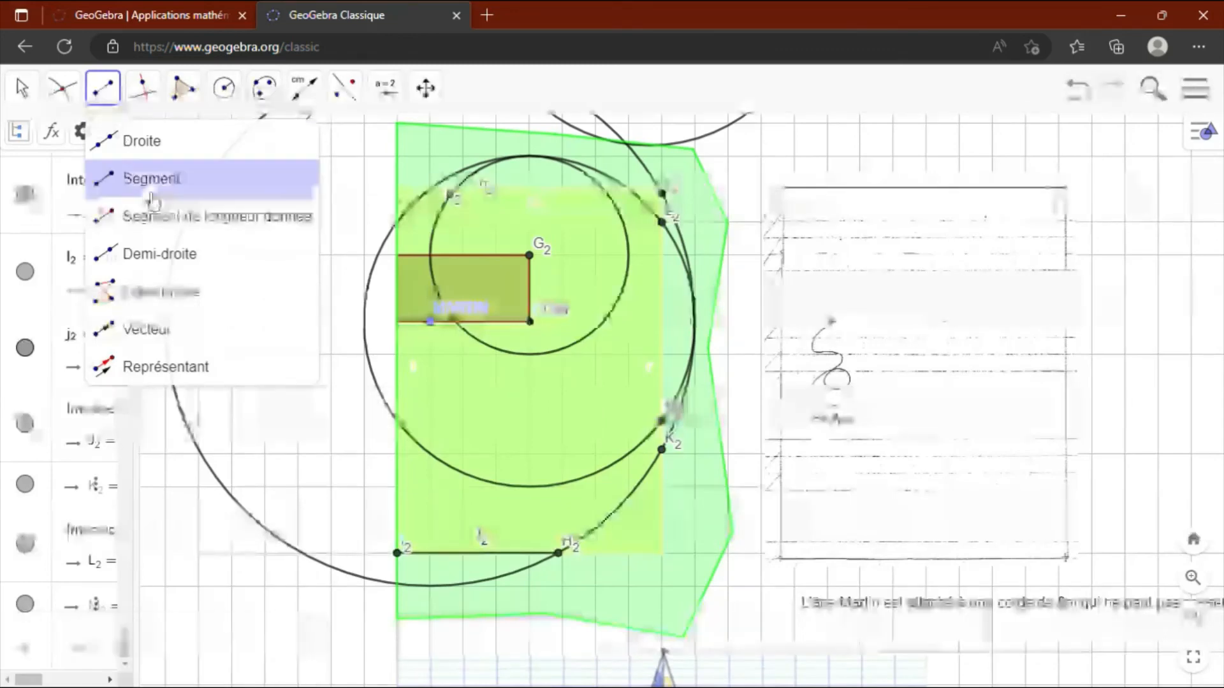
pyautogui.click(151, 180)
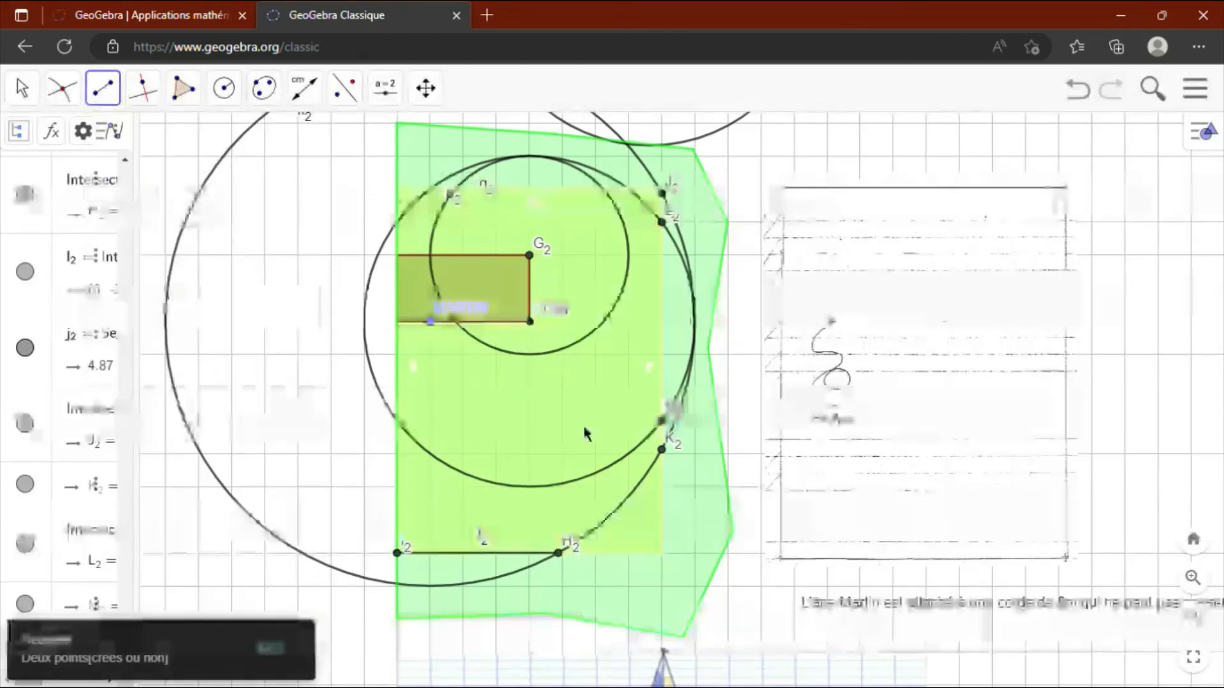
pyautogui.click(662, 448)
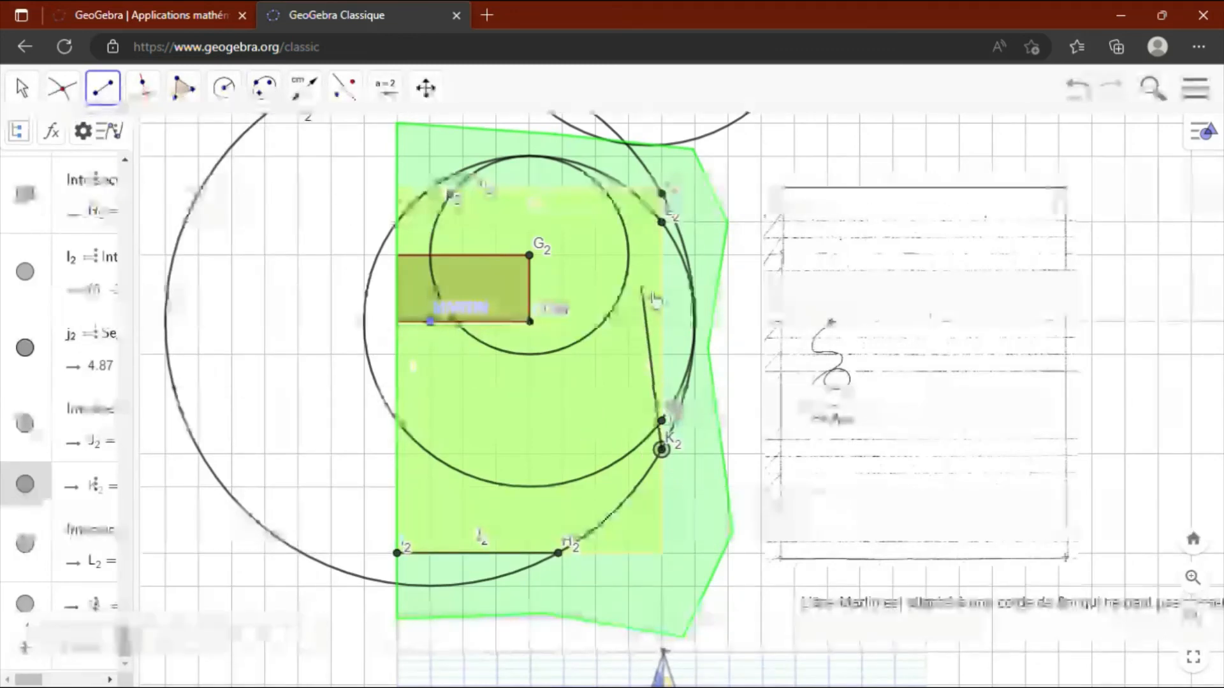
pyautogui.click(663, 224)
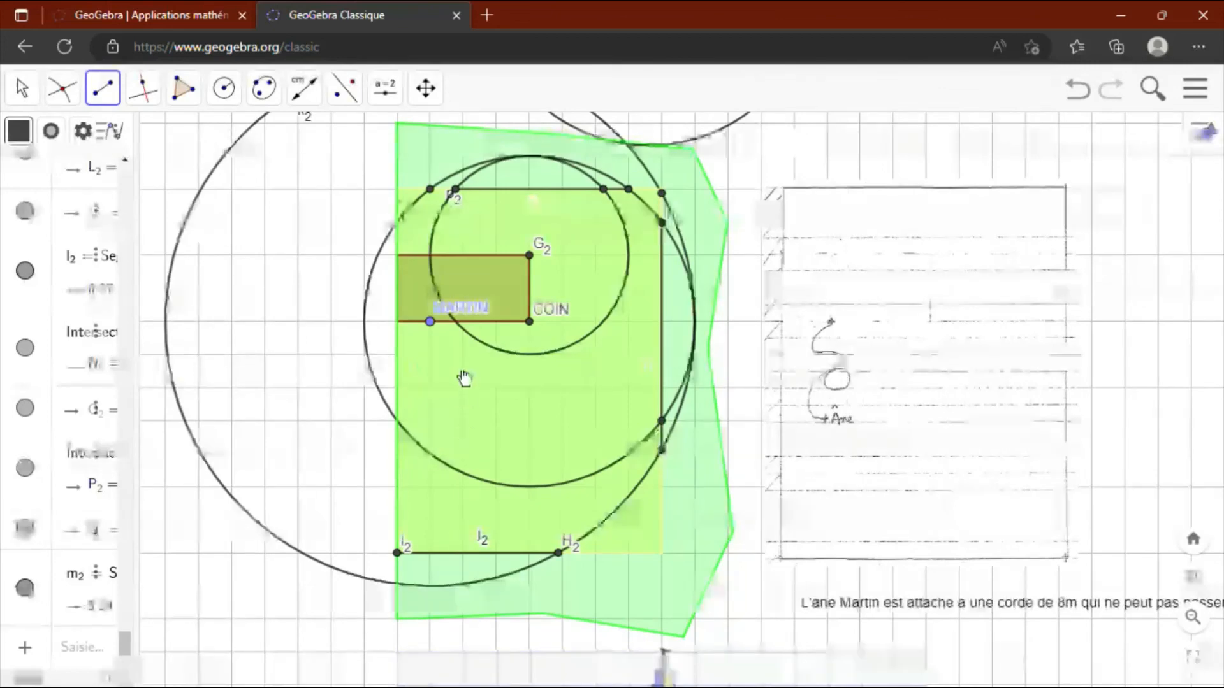
# Bring the coloured compass rose picture and the star outline beside it into view.
pyautogui.click(437, 90)
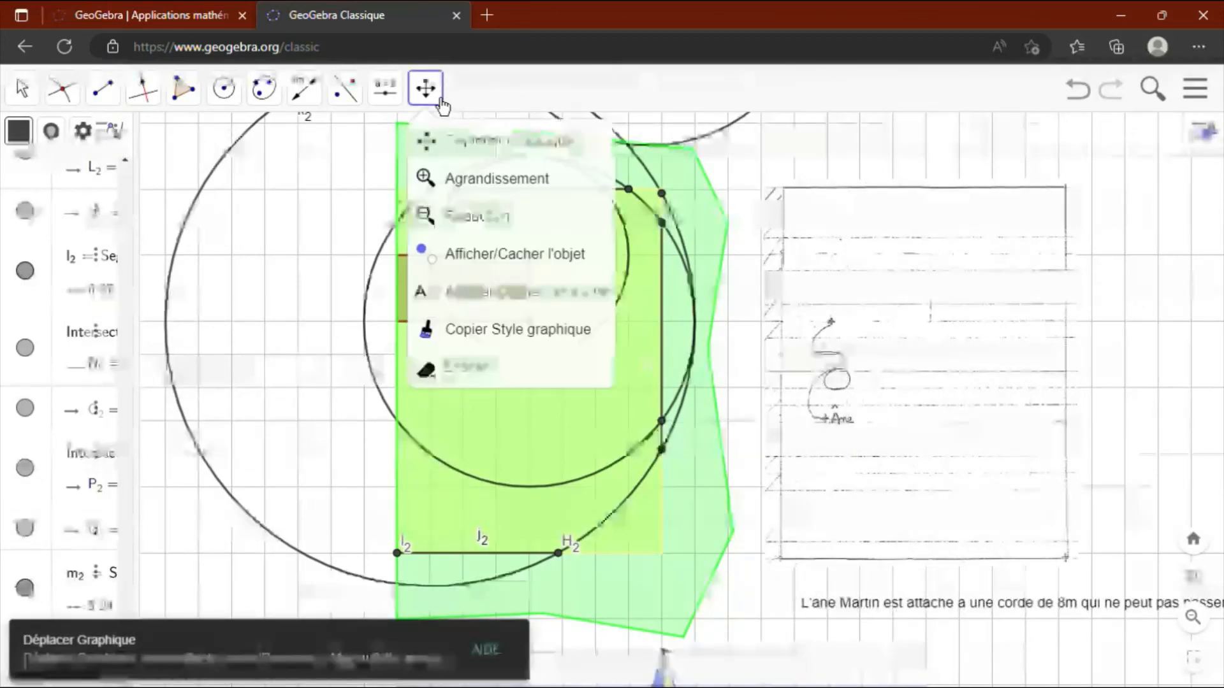
pyautogui.click(457, 146)
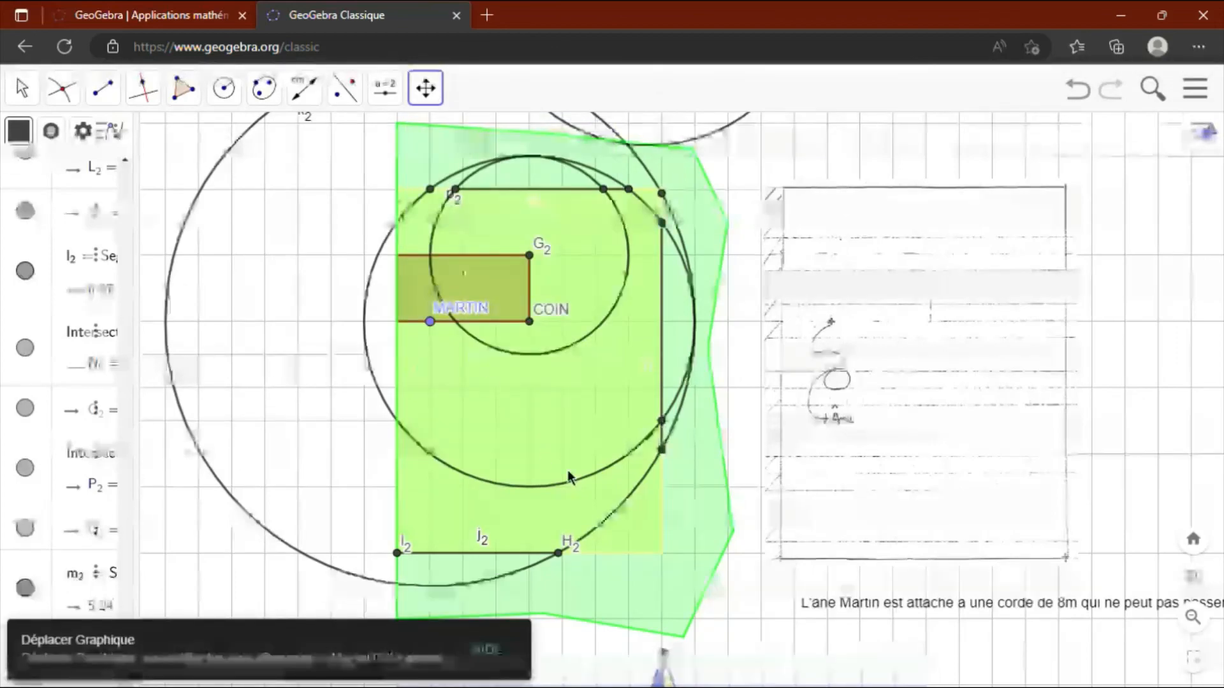
pyautogui.moveTo(789, 645); pyautogui.dragTo(704, 202)
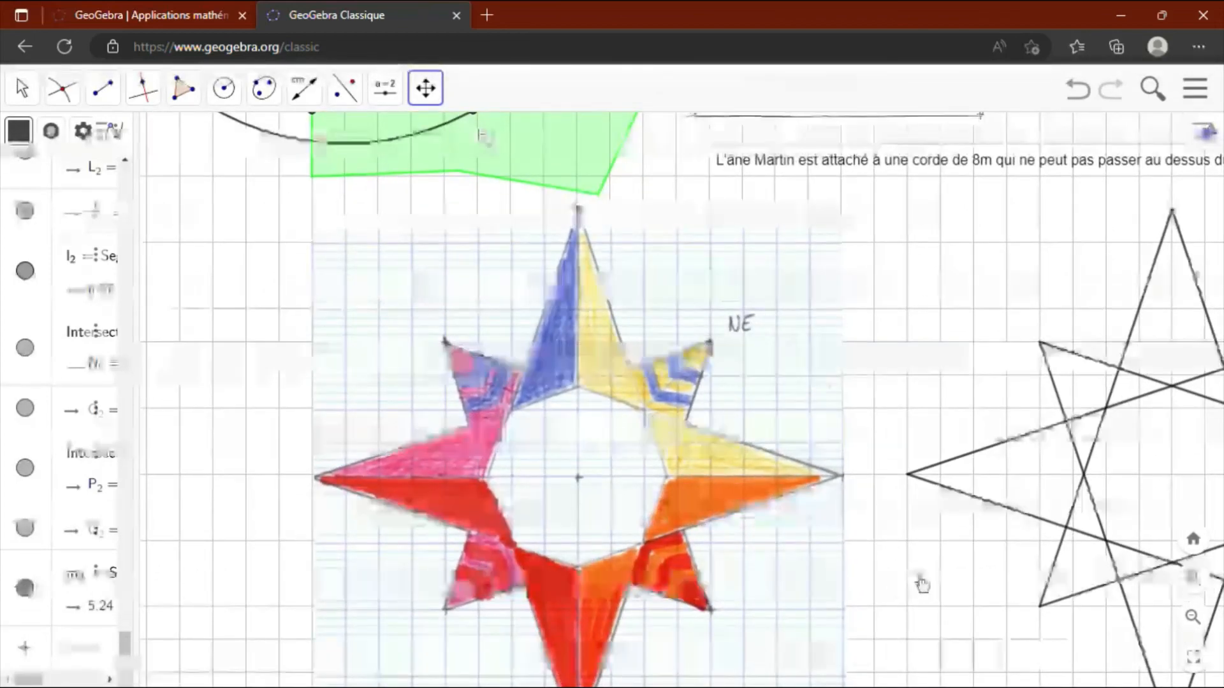
pyautogui.moveTo(922, 586); pyautogui.dragTo(797, 516)
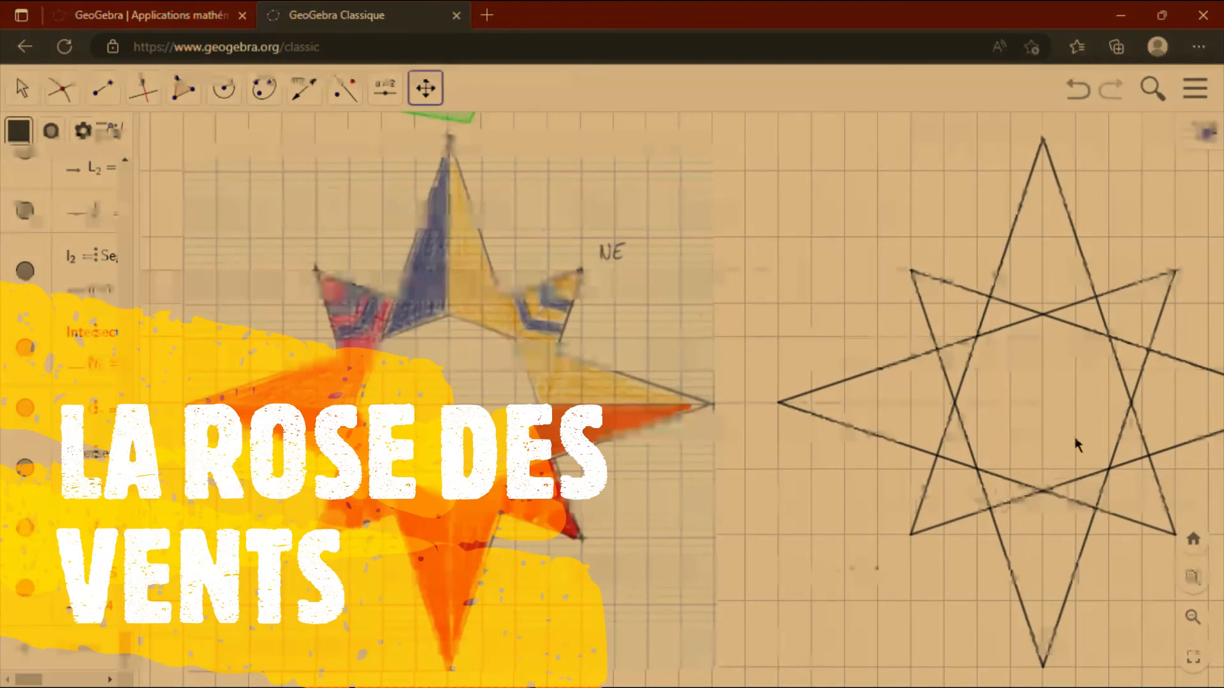